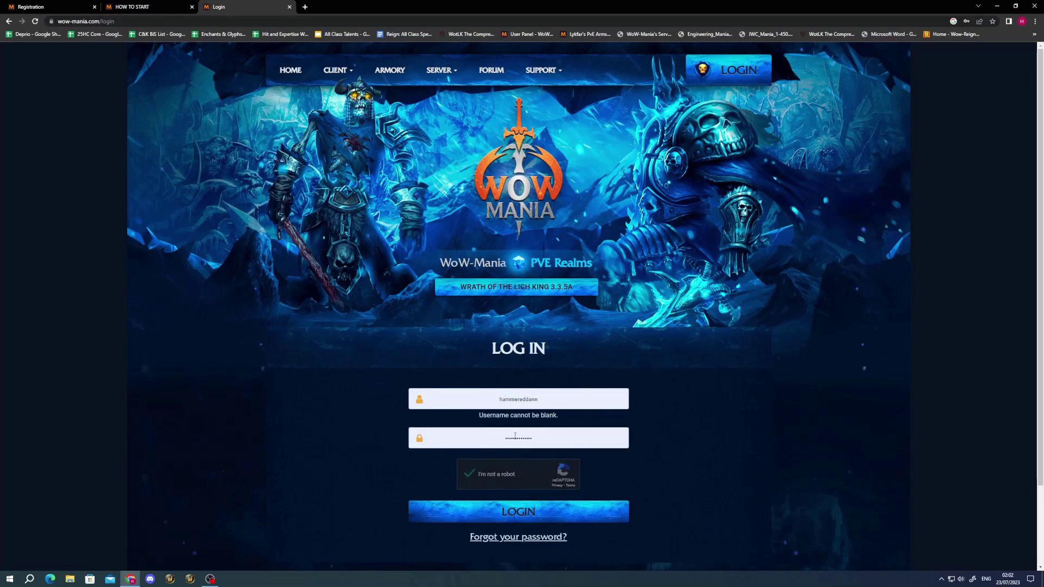
Submit the login form and highlight the Recruit a Friend ID shown in the User Panel
{"action": "left_click", "coordinate": [518, 512]}
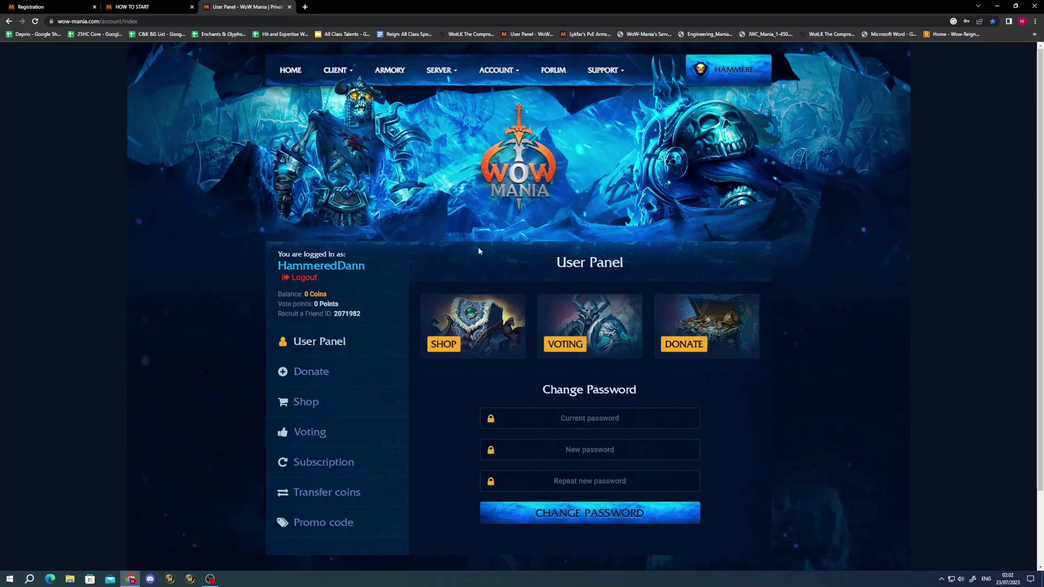
{"action": "left_click_drag", "start_coordinate": [276, 314], "coordinate": [363, 315]}
{"action": "left_click", "coordinate": [364, 315]}
{"action": "double_click", "coordinate": [360, 315]}
{"action": "left_click", "coordinate": [365, 316]}
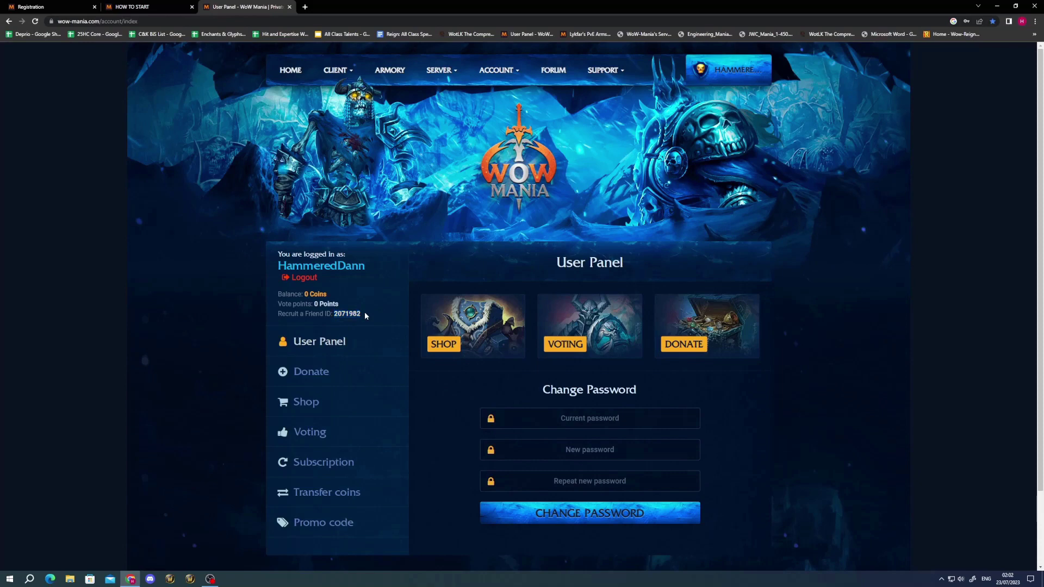
{"action": "left_click_drag", "start_coordinate": [365, 315], "coordinate": [333, 314]}
{"action": "left_click", "coordinate": [367, 317]}
Open the client connection guide, download the game torrent from its step 2, and open the downloaded torrent file
{"action": "mouse_move", "coordinate": [338, 71]}
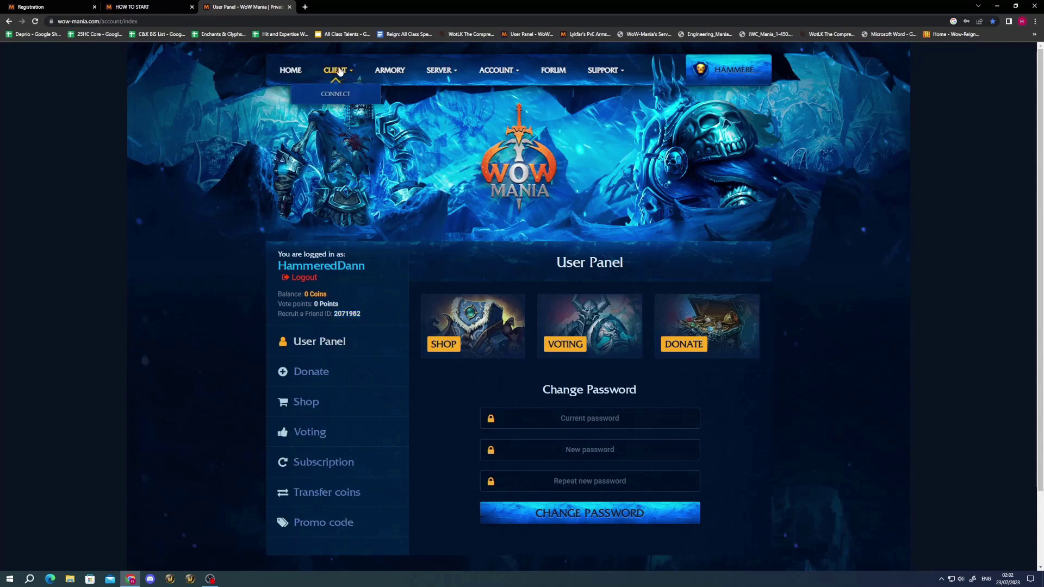
{"action": "left_click", "coordinate": [335, 94]}
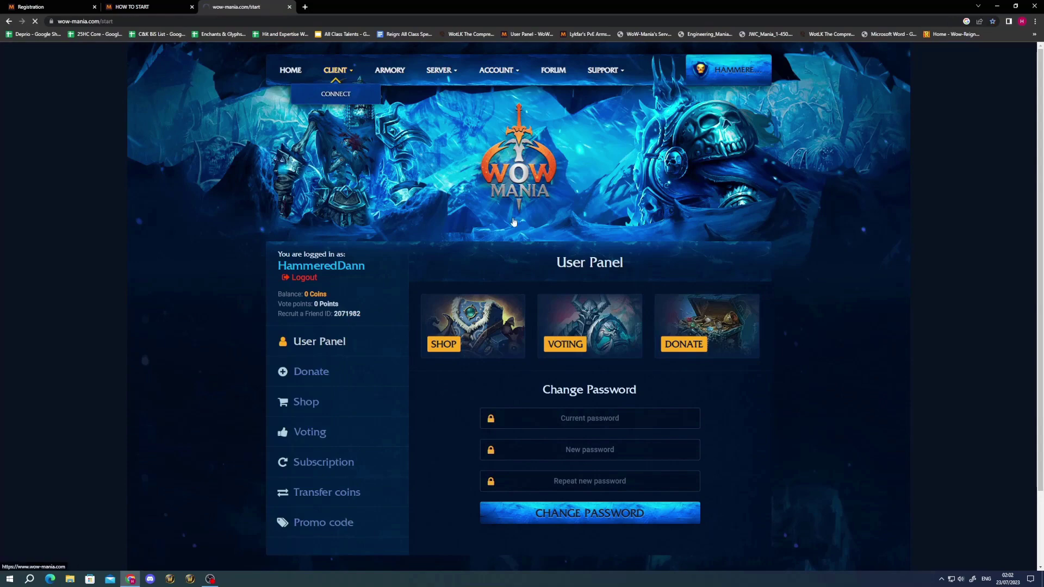
{"action": "scroll", "coordinate": [507, 222], "scroll_direction": "down", "scroll_amount": 4}
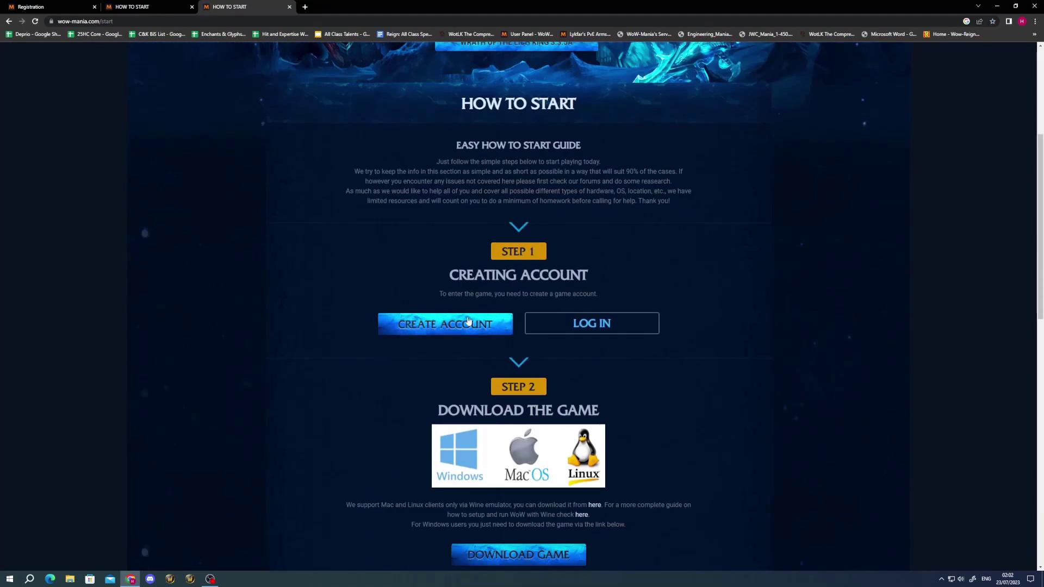
{"action": "scroll", "coordinate": [631, 321], "scroll_direction": "down", "scroll_amount": 4}
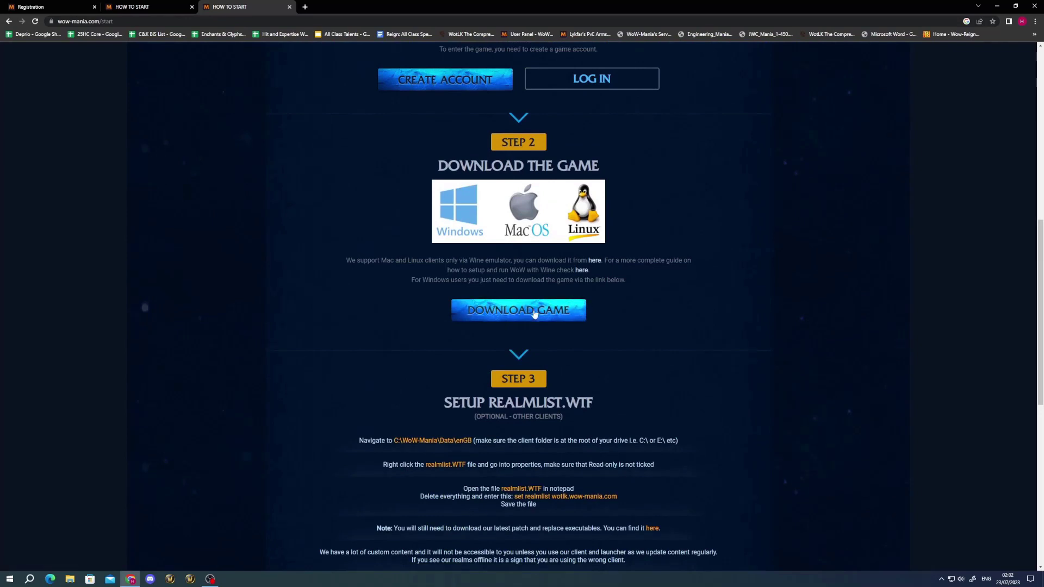
{"action": "left_click", "coordinate": [531, 316]}
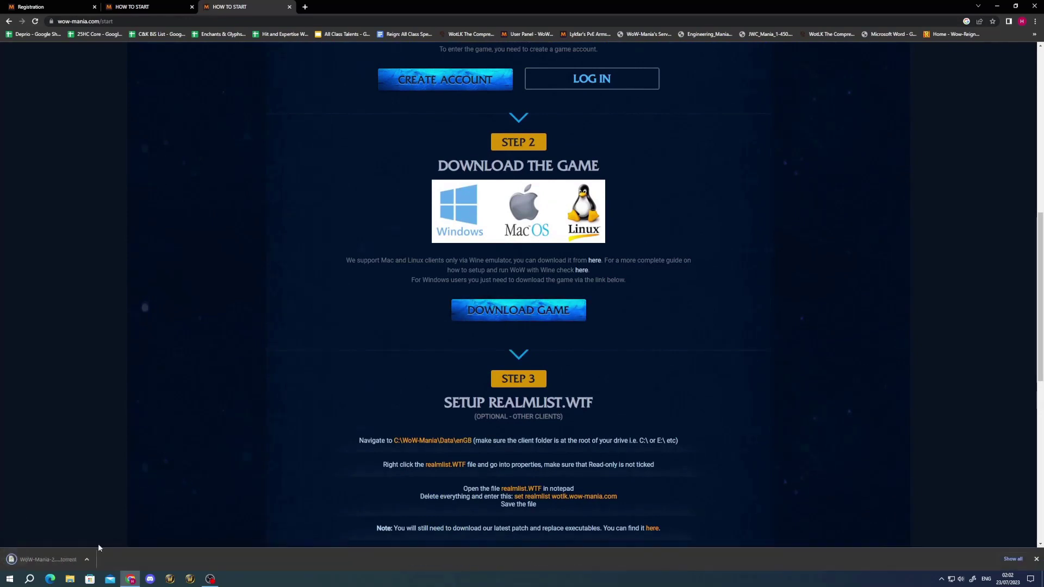
{"action": "left_click", "coordinate": [44, 560]}
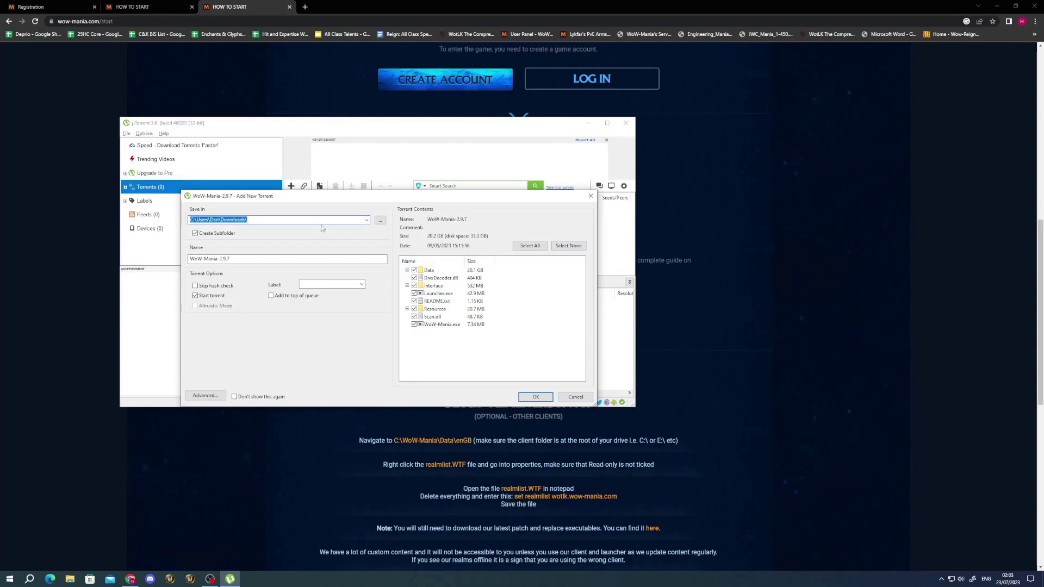
Set the WoW-Mania-2.9.7 torrent's save location to C:\Program Files, confirm the torrent, and close the µTorrent window
{"action": "left_click", "coordinate": [381, 220]}
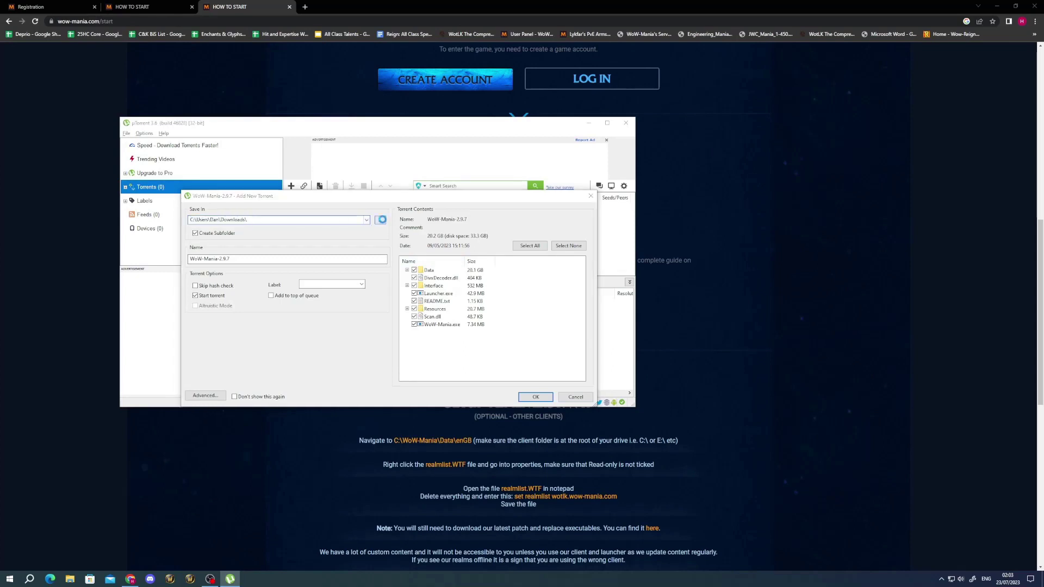
{"action": "scroll", "coordinate": [216, 422], "scroll_direction": "down", "scroll_amount": 2}
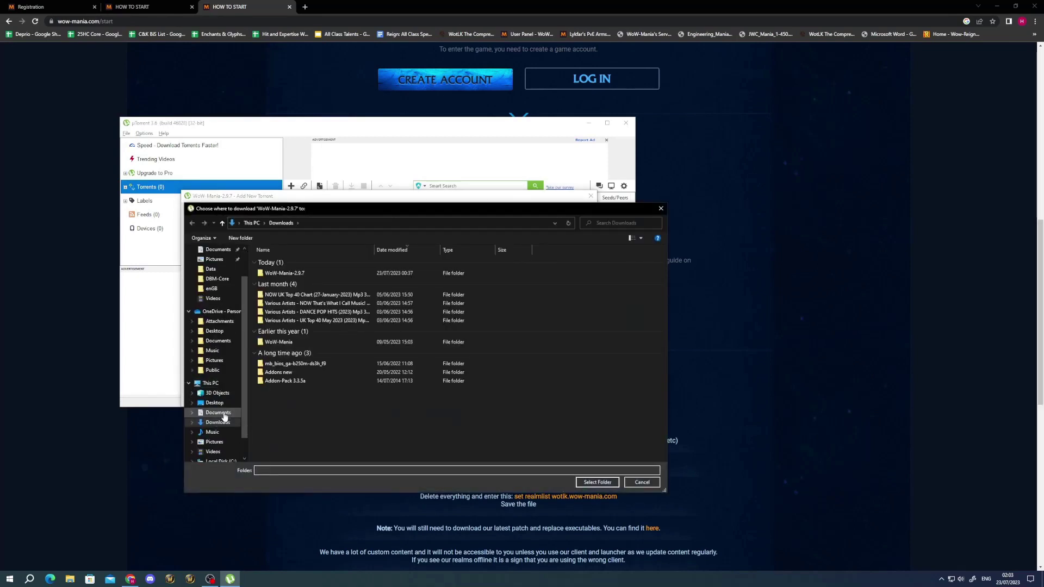
{"action": "left_click", "coordinate": [221, 432]}
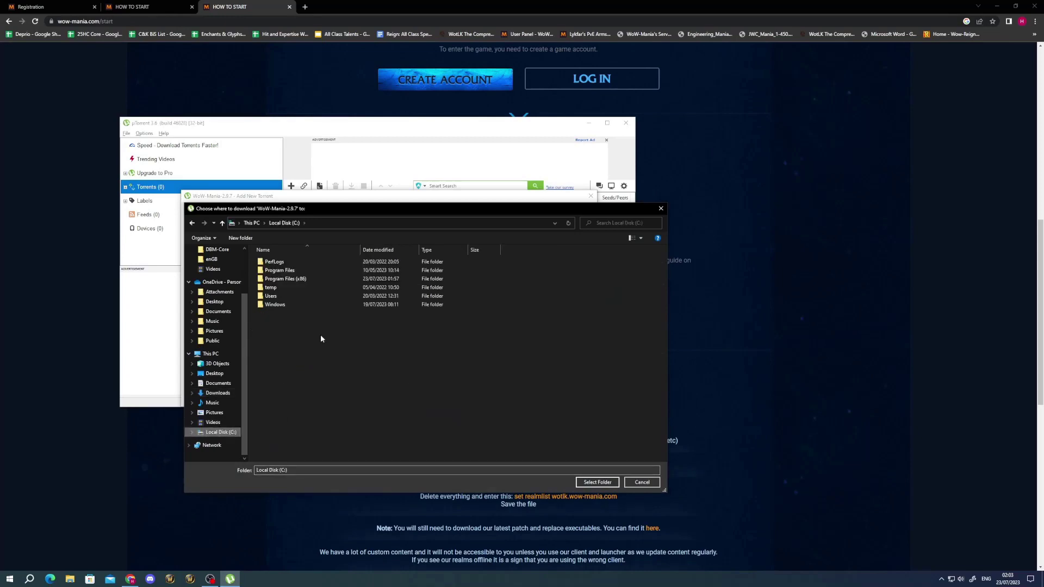
{"action": "double_click", "coordinate": [319, 272]}
{"action": "left_click", "coordinate": [597, 482]}
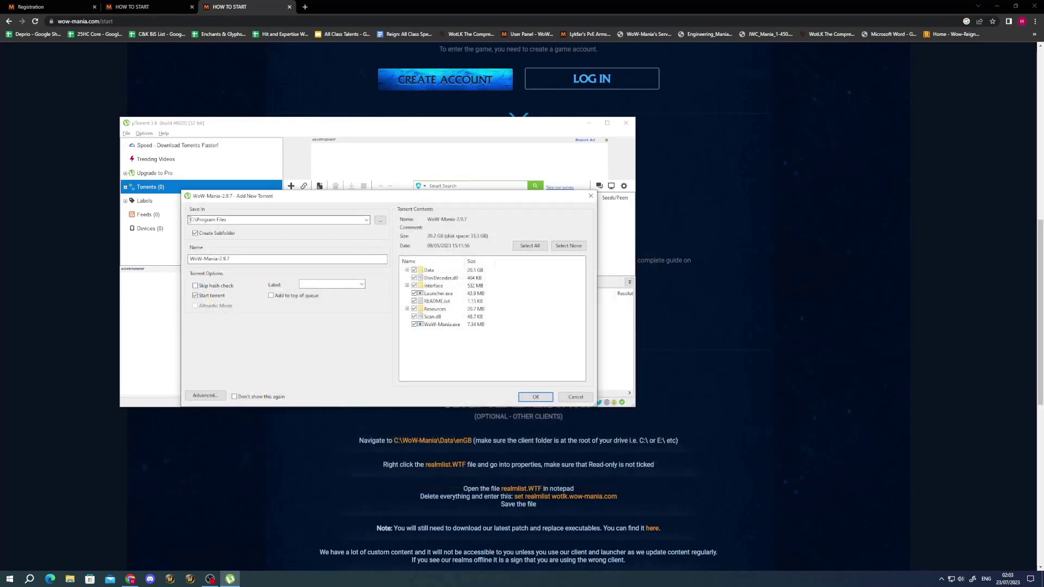
{"action": "left_click_drag", "start_coordinate": [188, 220], "coordinate": [226, 220]}
{"action": "left_click", "coordinate": [193, 219]}
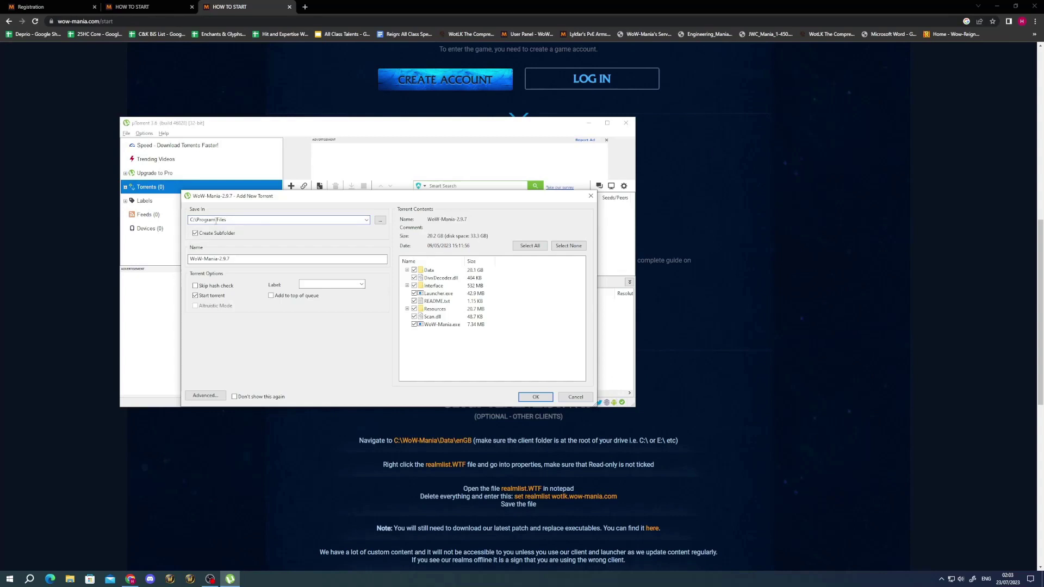
{"action": "left_click", "coordinate": [537, 397]}
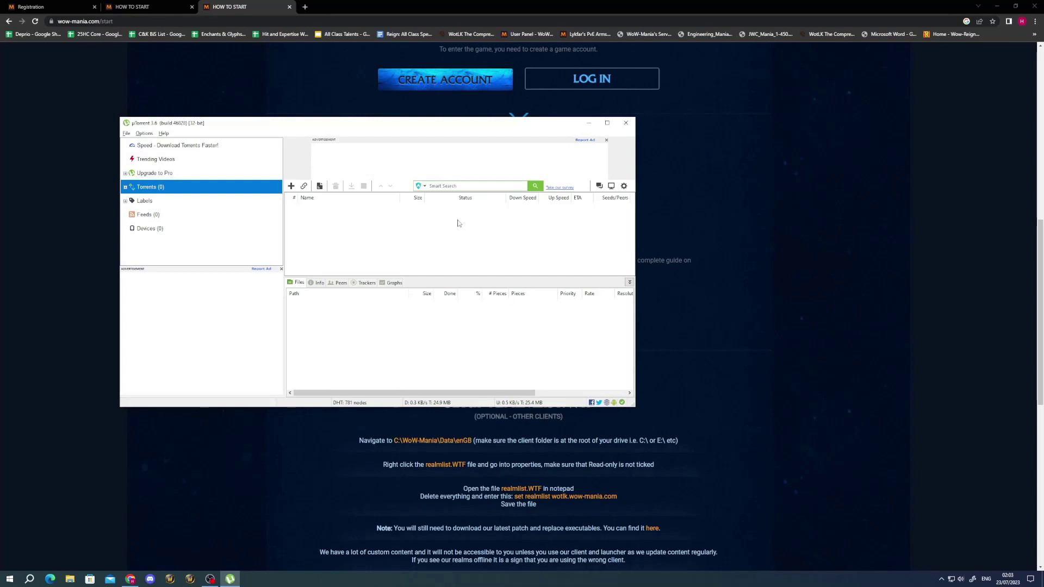
{"action": "left_click", "coordinate": [626, 123]}
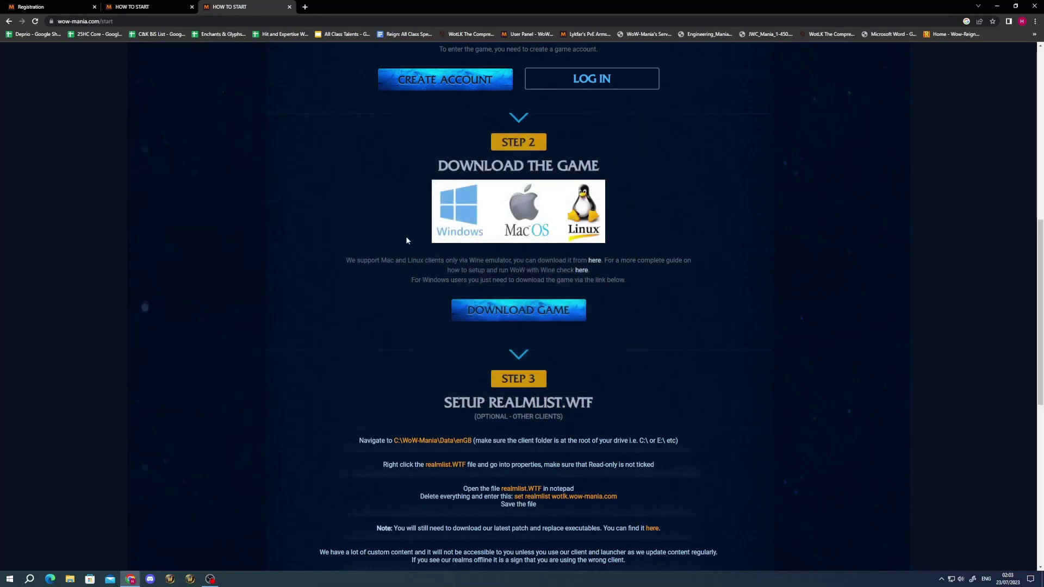
Minimize the browser and browse to the Program Files folder on the C: drive in File Explorer
{"action": "left_click", "coordinate": [131, 579]}
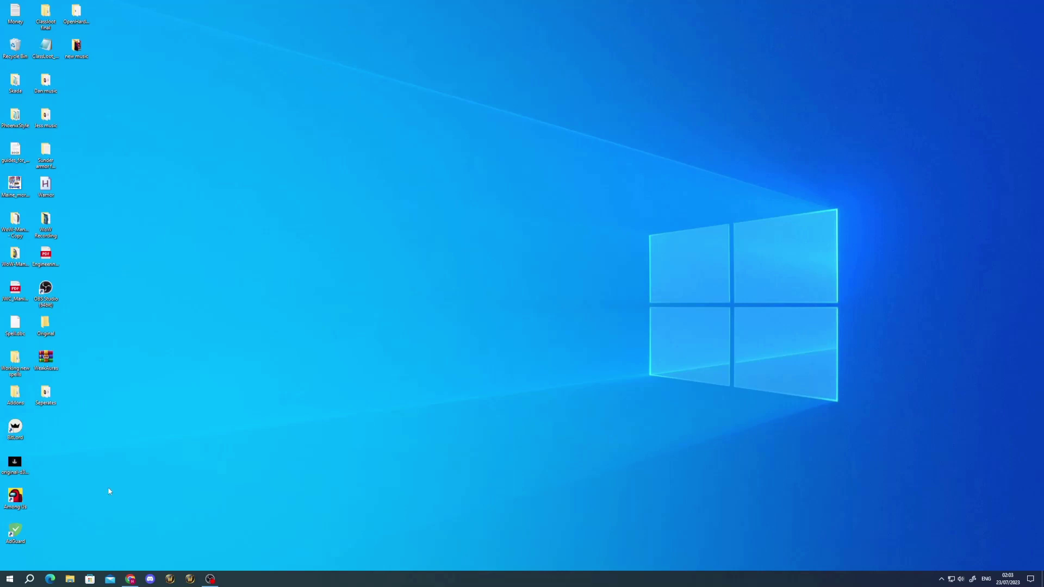
{"action": "left_click", "coordinate": [69, 579]}
{"action": "scroll", "coordinate": [326, 247], "scroll_direction": "down", "scroll_amount": 5}
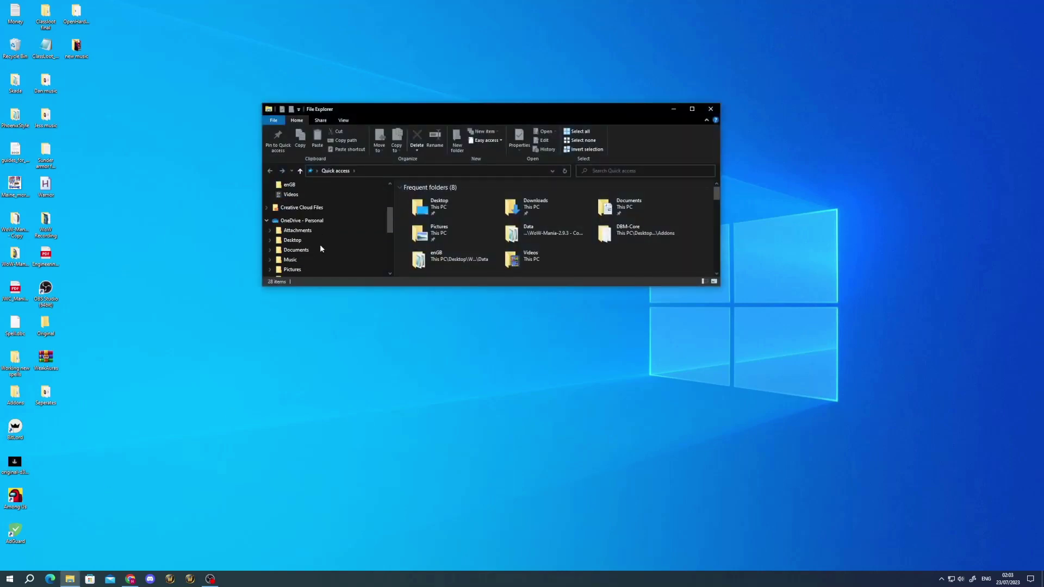
{"action": "scroll", "coordinate": [320, 248], "scroll_direction": "down", "scroll_amount": 2}
{"action": "left_click", "coordinate": [314, 233]}
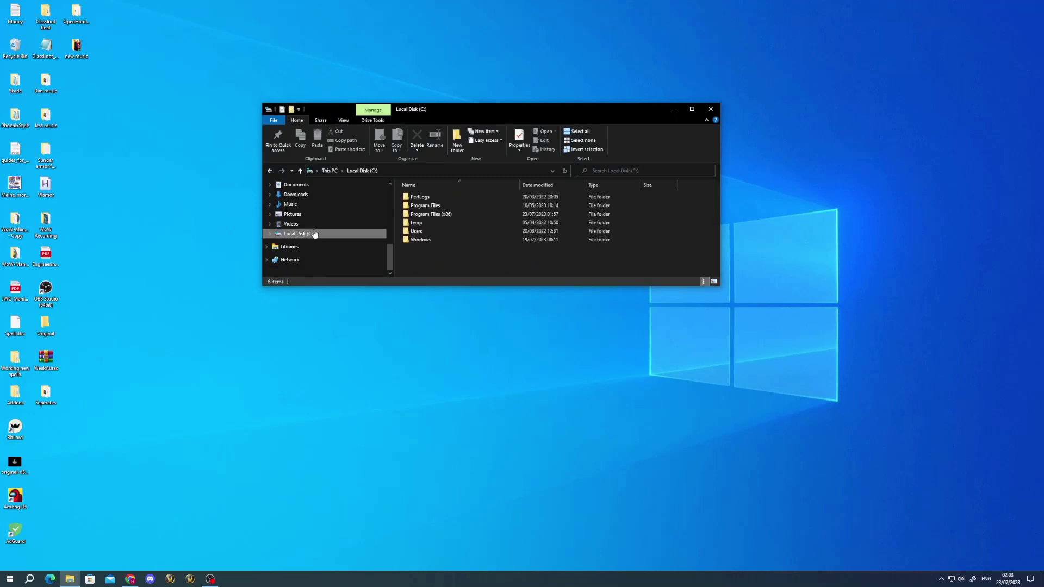
{"action": "left_click", "coordinate": [428, 206]}
{"action": "double_click", "coordinate": [428, 206]}
Locate the WoW-Mania-2.9.7 folder in Downloads and close the File Explorer window
{"action": "scroll", "coordinate": [314, 239], "scroll_direction": "up", "scroll_amount": 3}
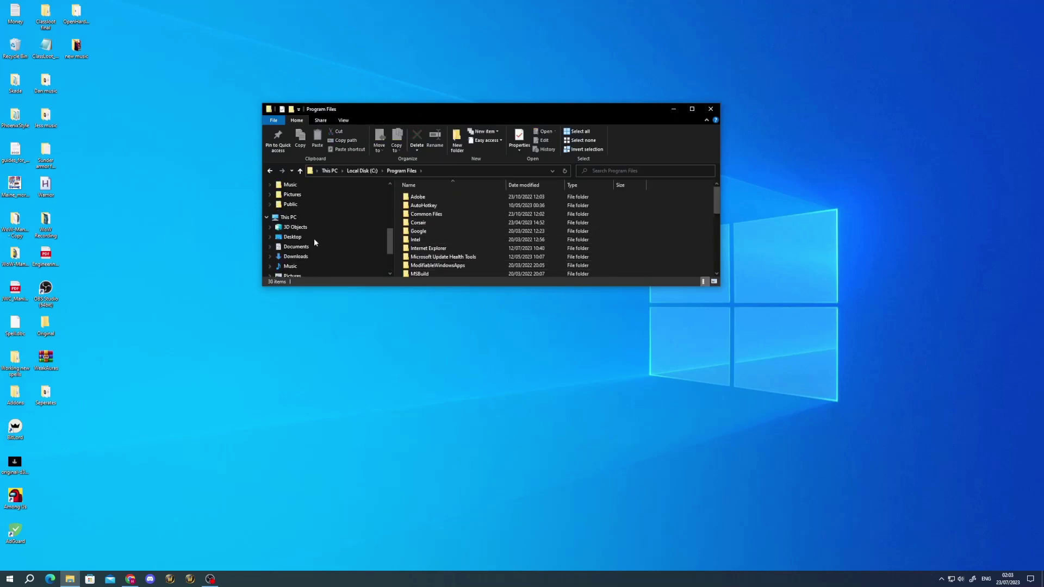
{"action": "left_click", "coordinate": [297, 267]}
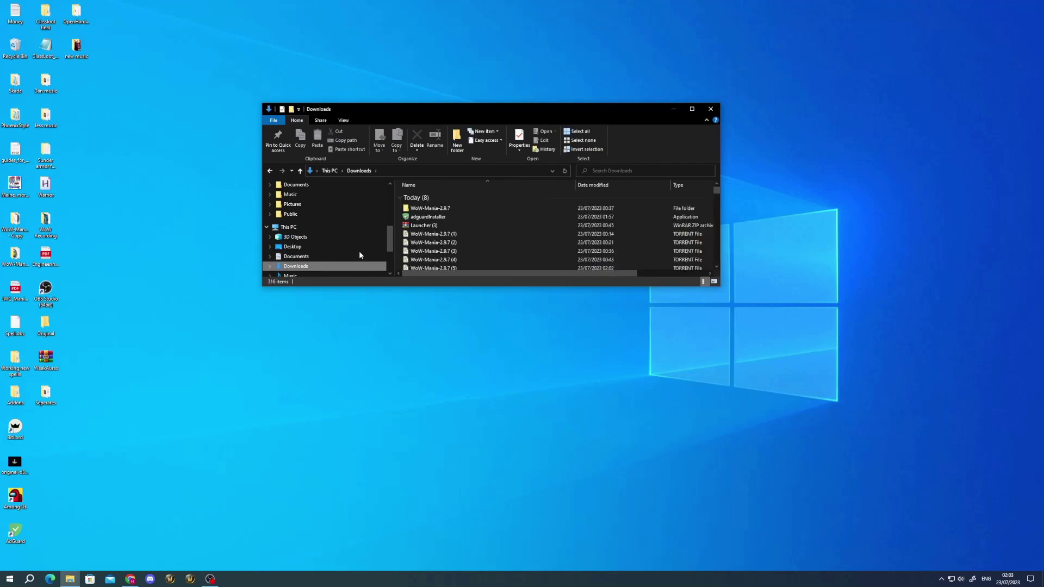
{"action": "left_click", "coordinate": [434, 208]}
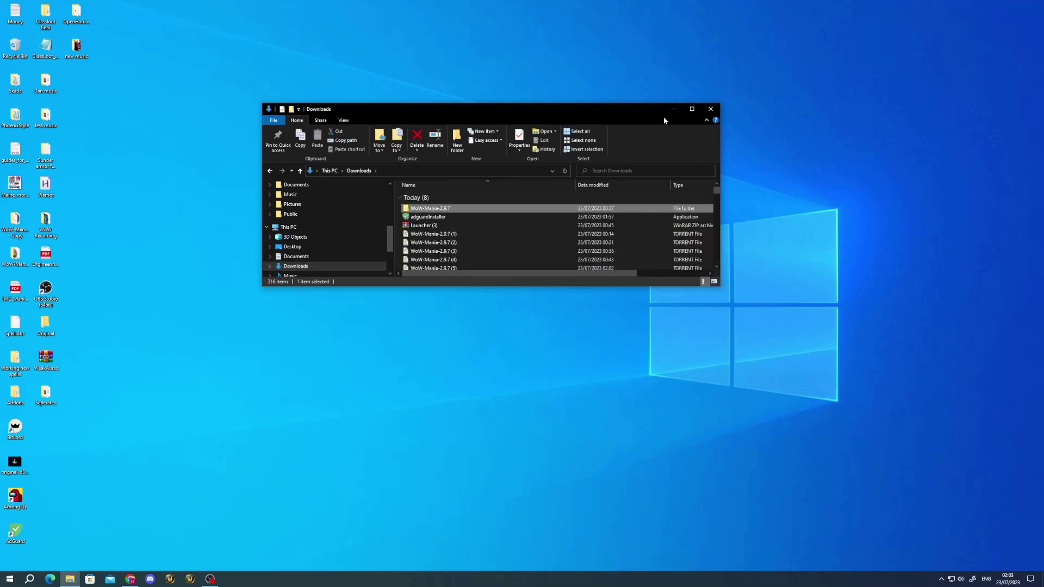
{"action": "left_click", "coordinate": [711, 109]}
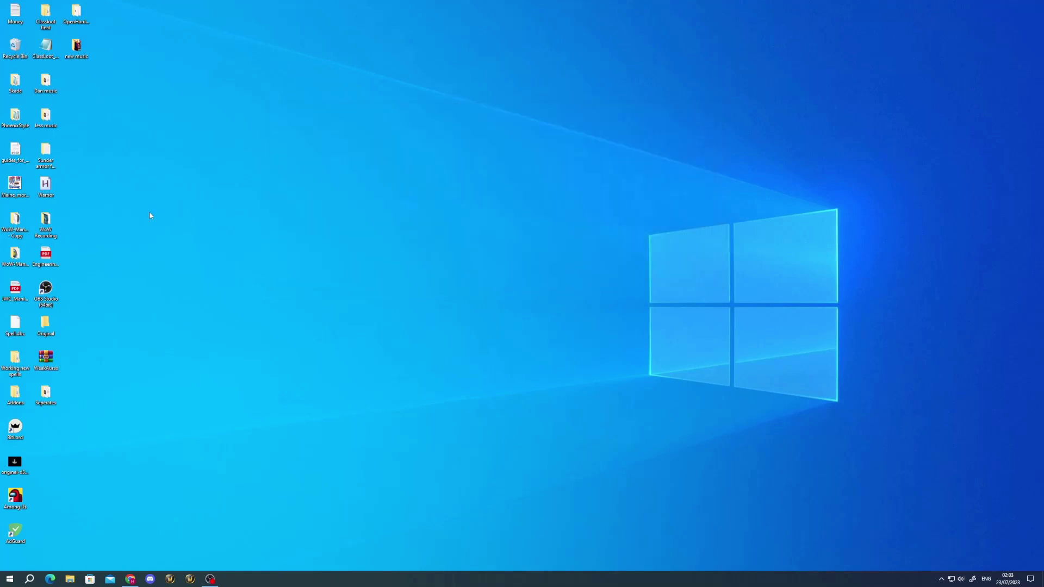
From the WoW-Mania-2.9.3 - Copy folder on the desktop, open the realmlist file located in Data\enGB
{"action": "double_click", "coordinate": [16, 227]}
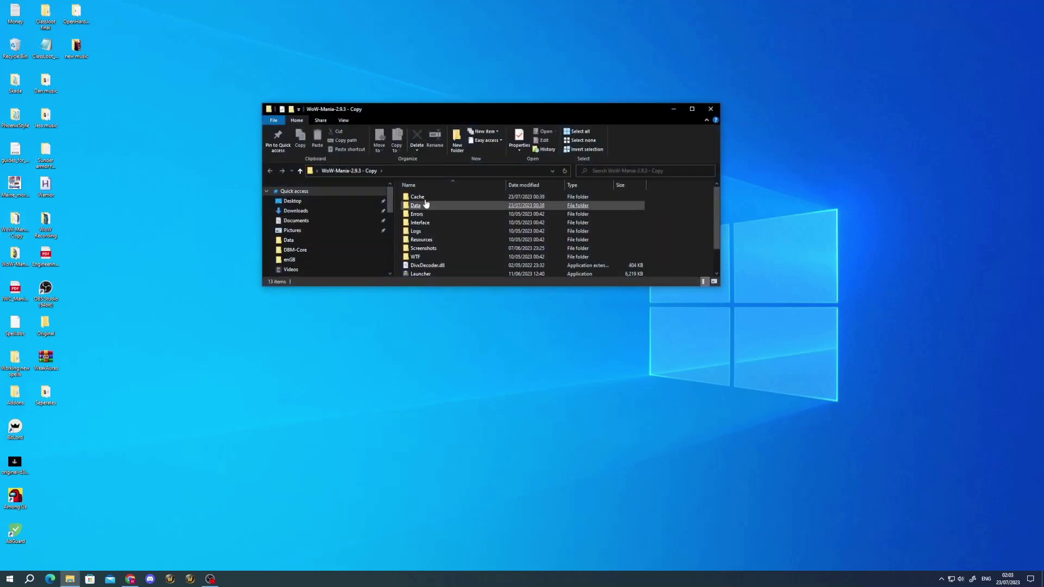
{"action": "scroll", "coordinate": [450, 217], "scroll_direction": "down", "scroll_amount": 1}
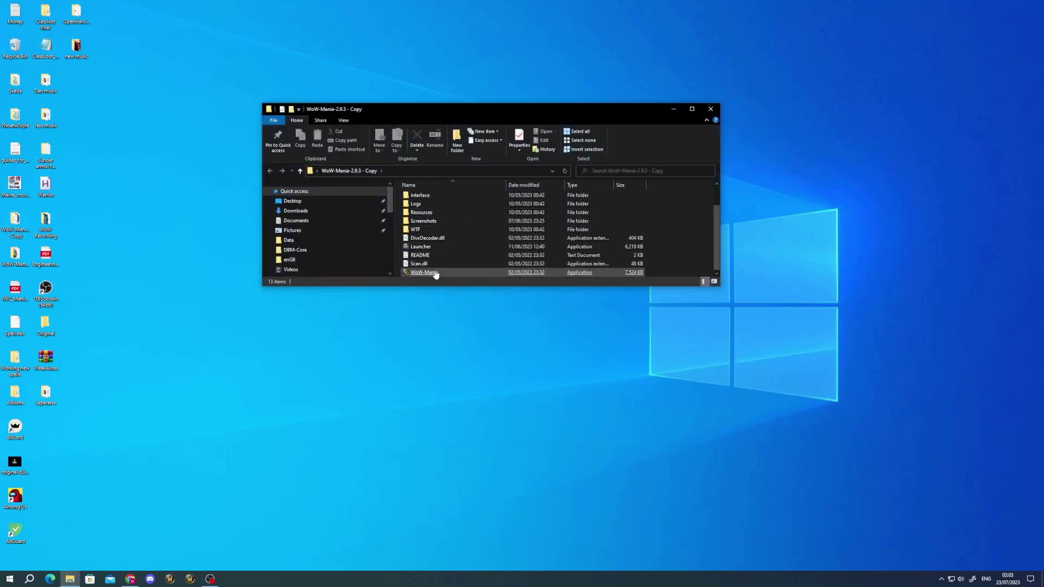
{"action": "scroll", "coordinate": [453, 231], "scroll_direction": "up", "scroll_amount": 1}
{"action": "left_click", "coordinate": [426, 206]}
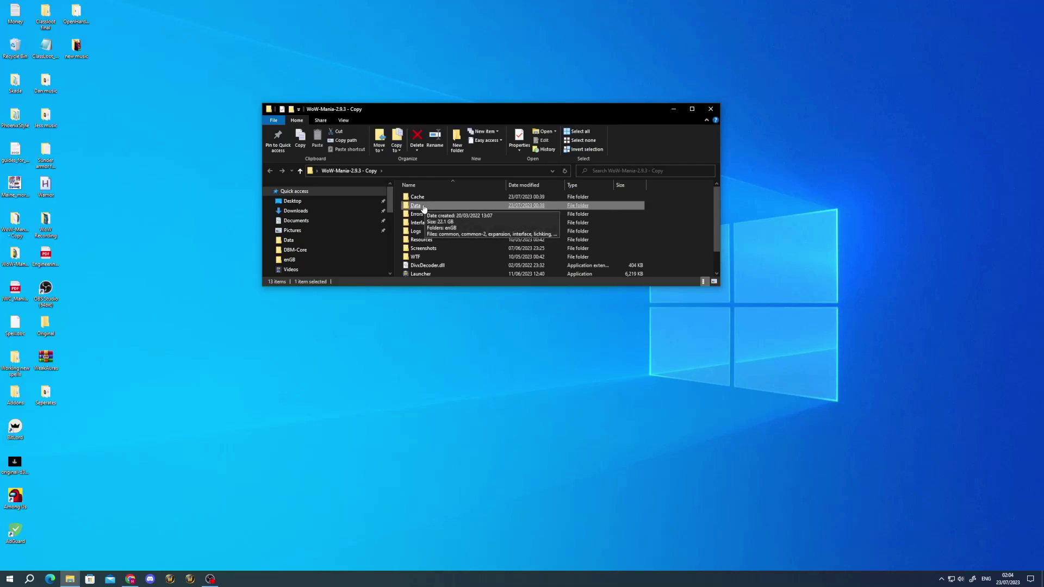
{"action": "double_click", "coordinate": [423, 207]}
{"action": "left_click", "coordinate": [417, 205]}
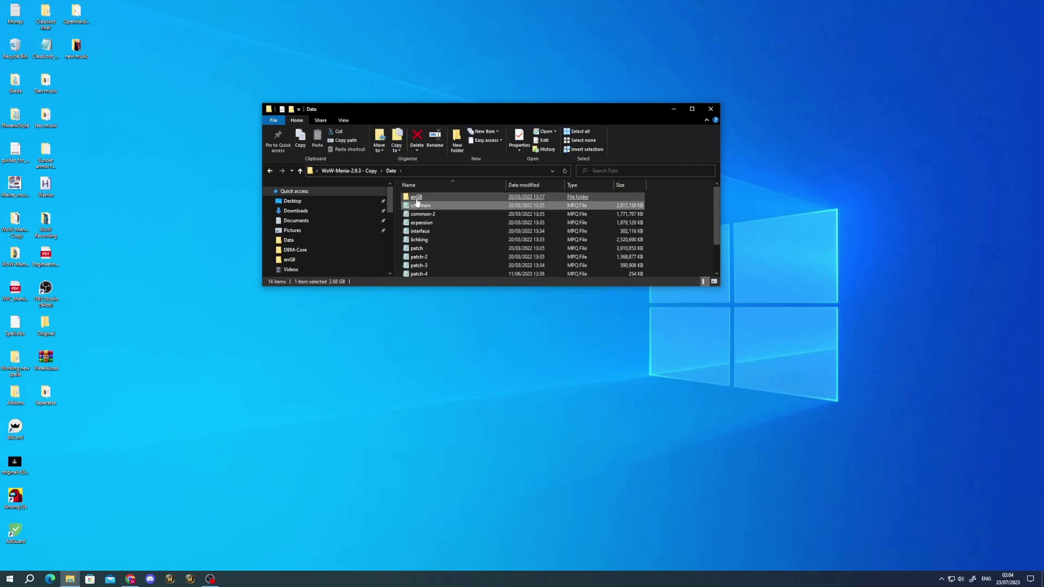
{"action": "double_click", "coordinate": [416, 197]}
{"action": "scroll", "coordinate": [443, 222], "scroll_direction": "down", "scroll_amount": 5}
{"action": "left_click", "coordinate": [444, 222]}
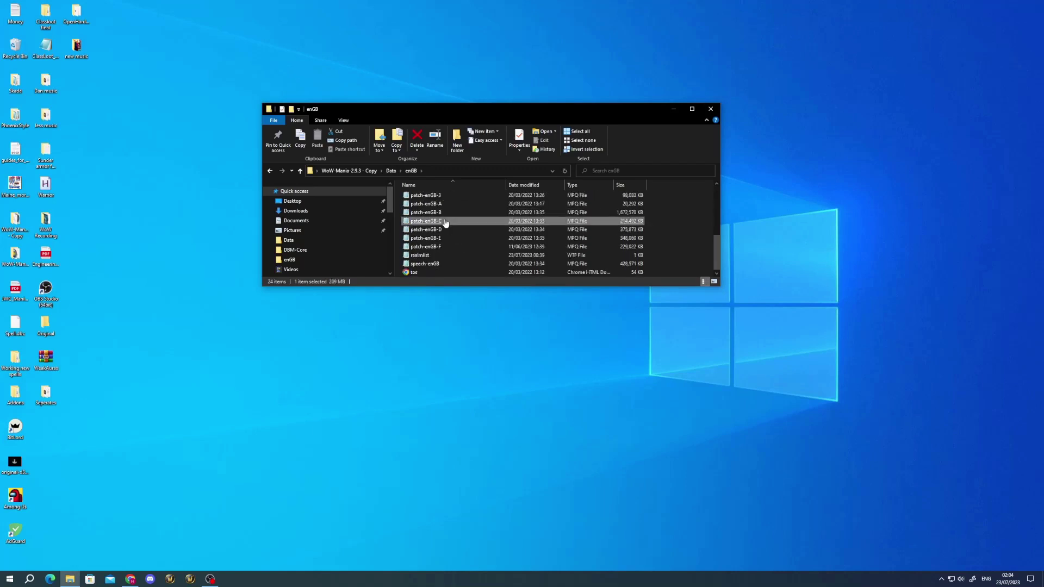
{"action": "left_click", "coordinate": [426, 257]}
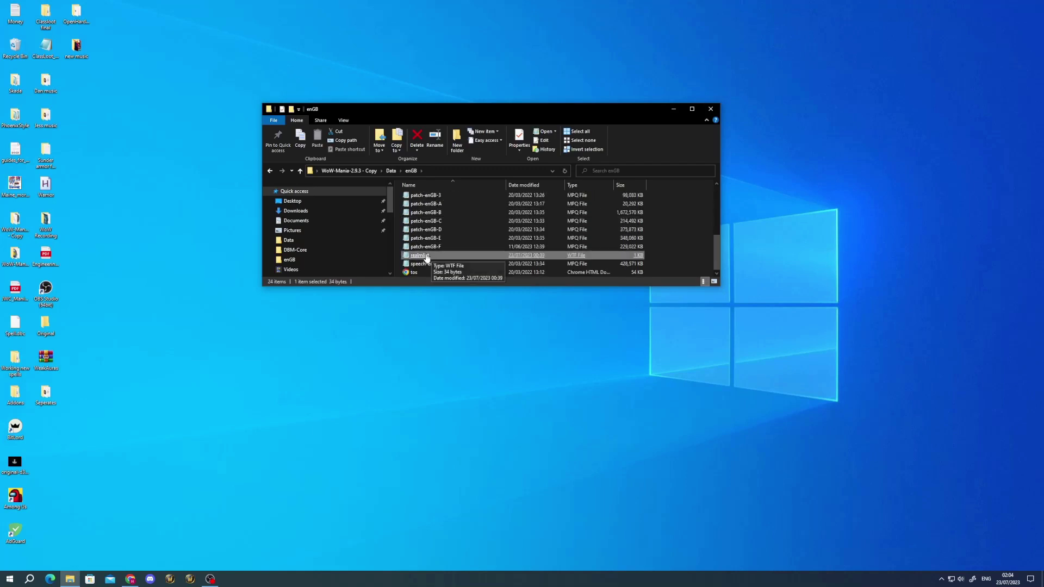
{"action": "double_click", "coordinate": [426, 256]}
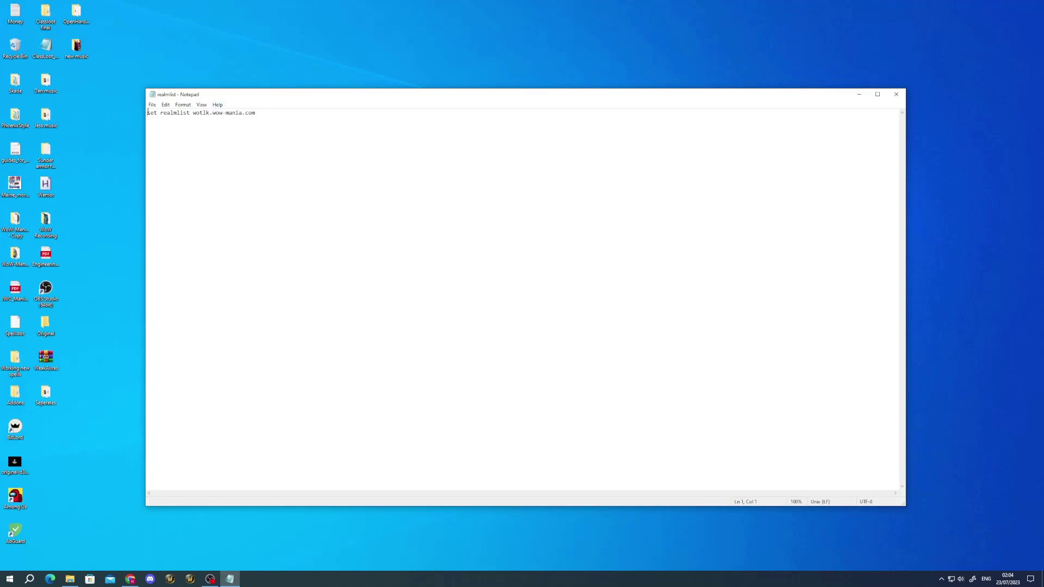
Check the realmlist server line in Notepad by highlighting it, and close the file
{"action": "left_click_drag", "start_coordinate": [148, 112], "coordinate": [261, 113]}
{"action": "left_click", "coordinate": [263, 113]}
{"action": "left_click_drag", "start_coordinate": [263, 113], "coordinate": [147, 113]}
{"action": "left_click", "coordinate": [266, 112]}
{"action": "left_click", "coordinate": [896, 94]}
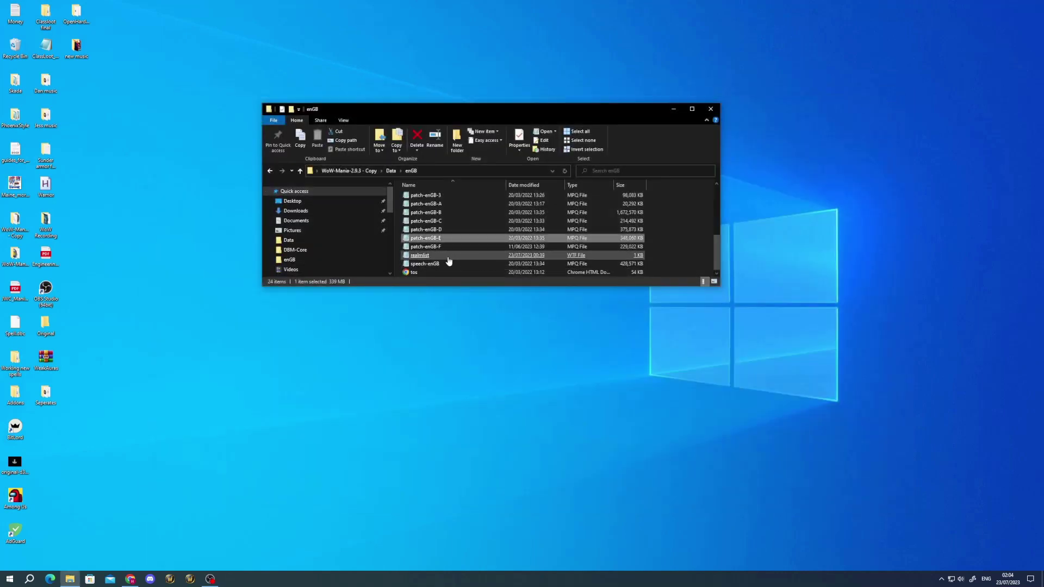
{"action": "left_click", "coordinate": [416, 255]}
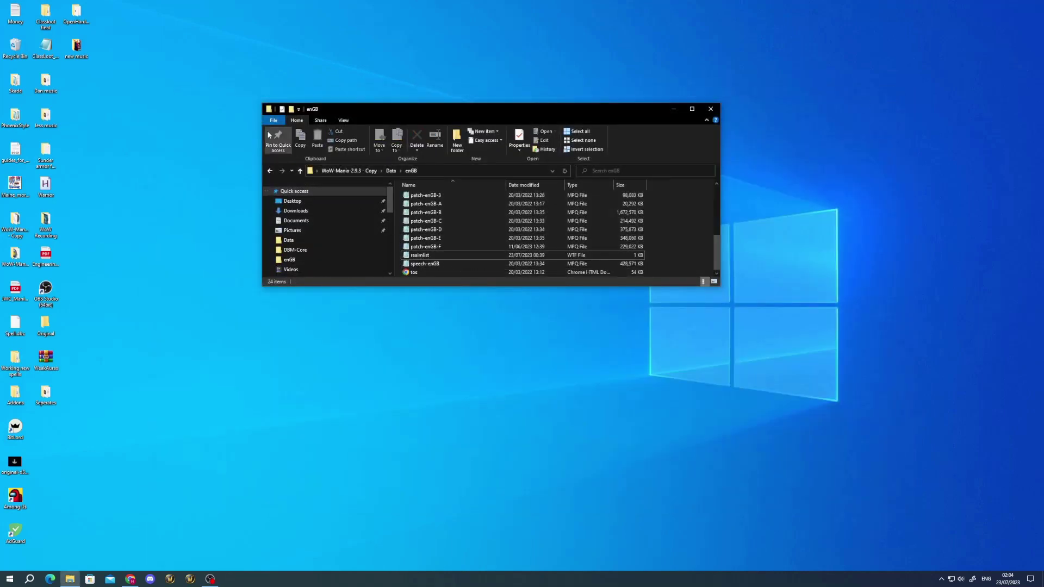
Return to the main WoW-Mania-2.9.3 - Copy folder, run Launcher as administrator, and approve the elevation request
{"action": "left_click", "coordinate": [270, 171]}
{"action": "left_click", "coordinate": [271, 171]}
{"action": "scroll", "coordinate": [482, 236], "scroll_direction": "down", "scroll_amount": 3}
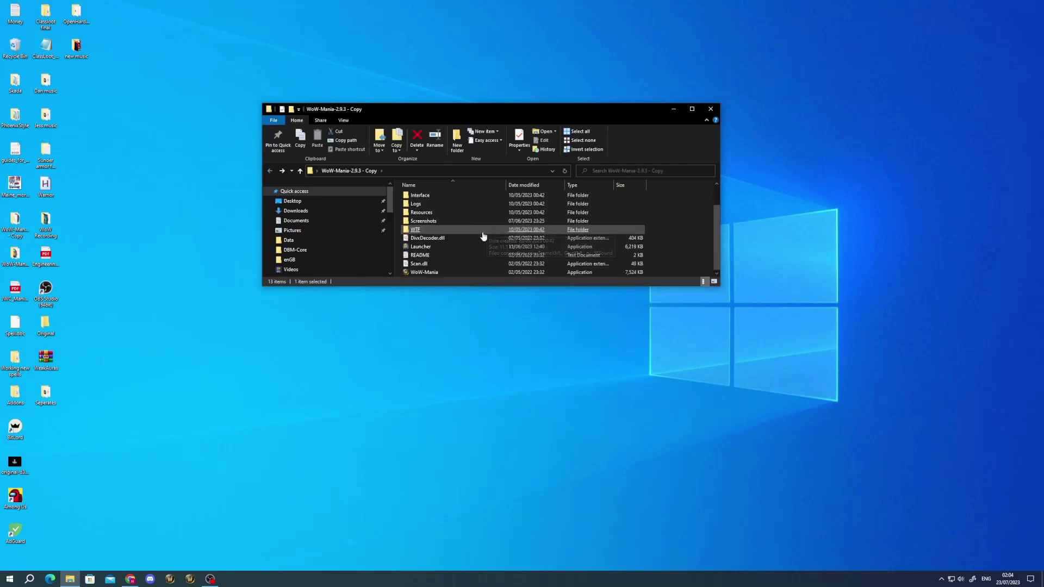
{"action": "left_click", "coordinate": [424, 250]}
{"action": "right_click", "coordinate": [421, 250]}
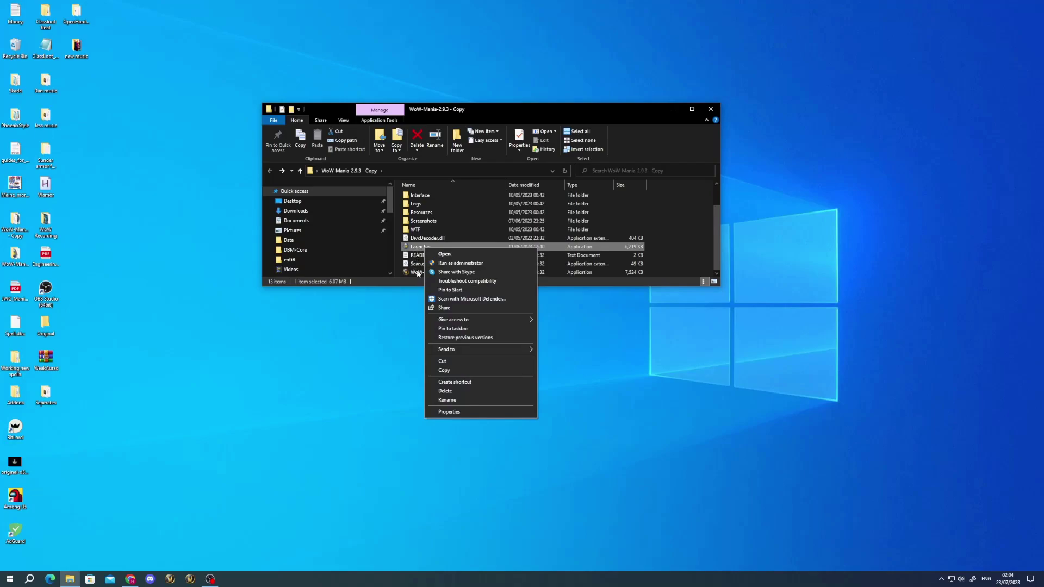
{"action": "left_click", "coordinate": [461, 263]}
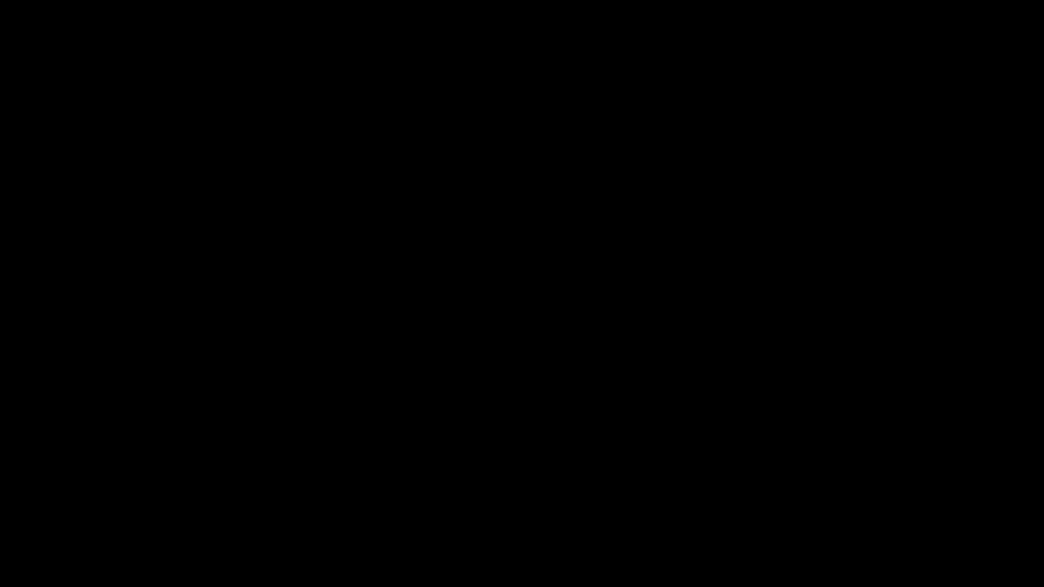
{"action": "left_click", "coordinate": [412, 269]}
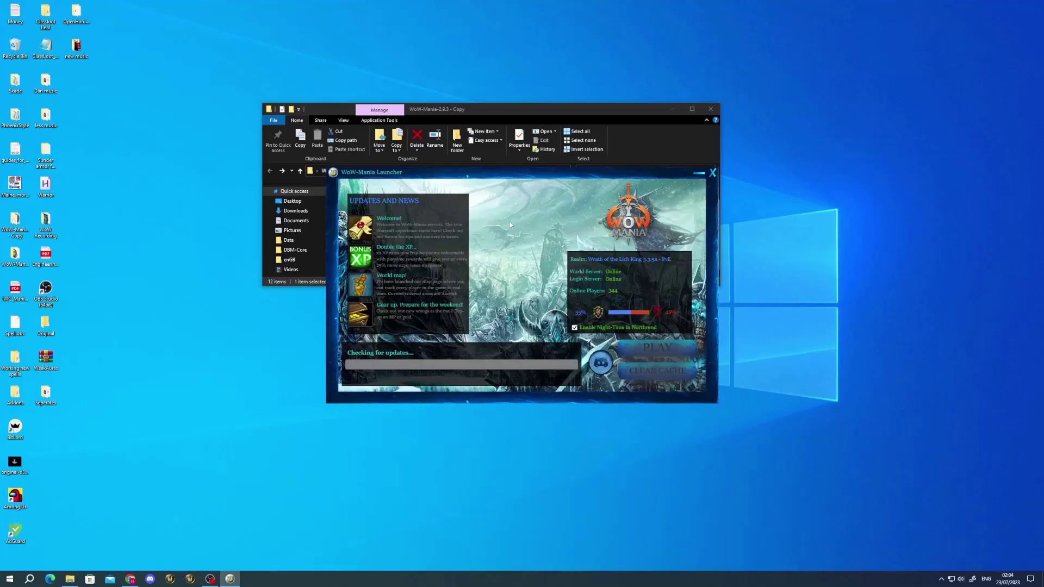
Reposition the WoW-Mania Launcher window and start the game, keeping night-time in Northrend enabled
{"action": "left_click_drag", "start_coordinate": [414, 178], "coordinate": [379, 134]}
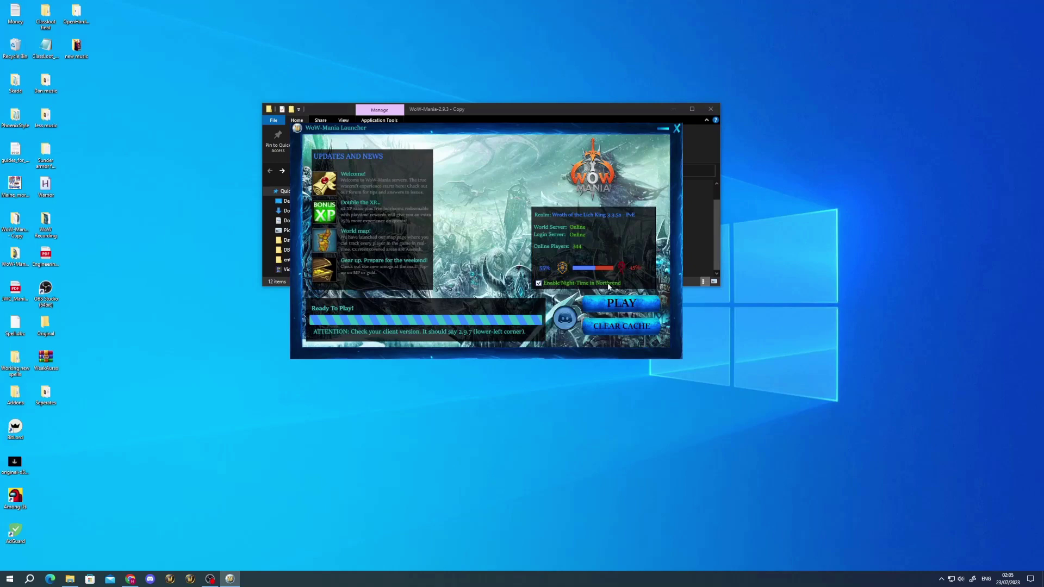
{"action": "left_click", "coordinate": [538, 284]}
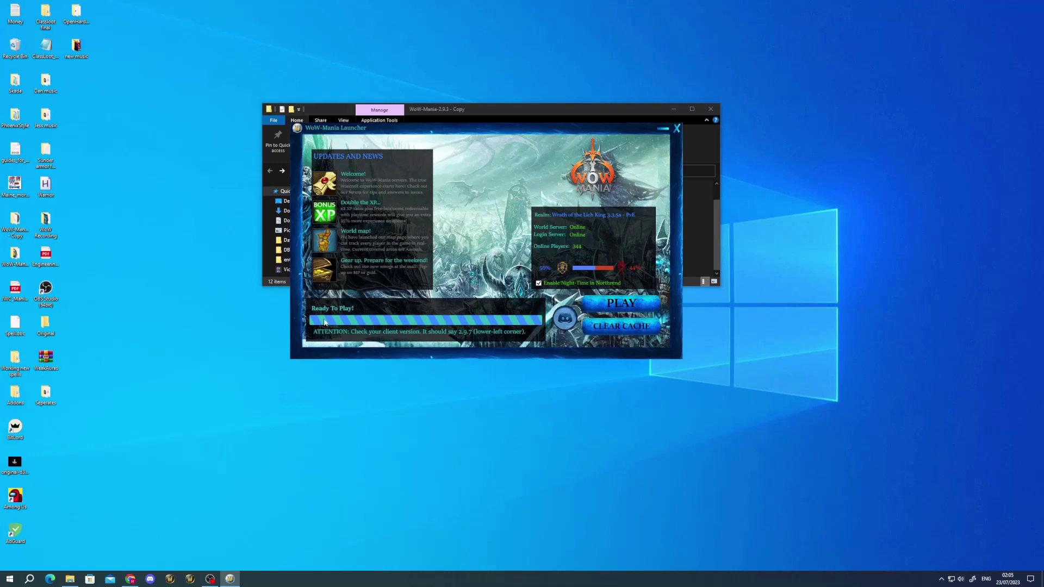
{"action": "left_click", "coordinate": [606, 308]}
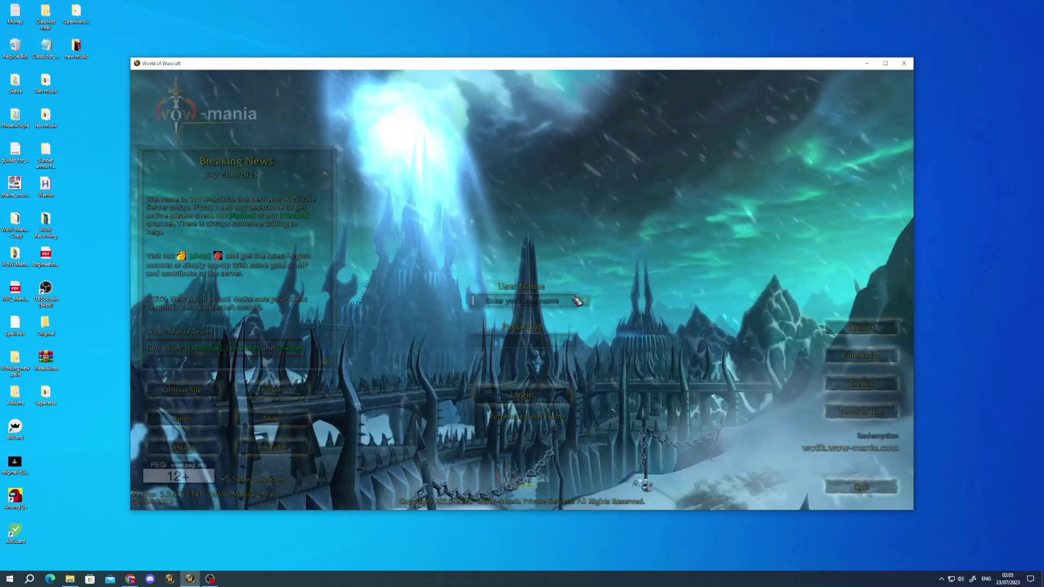
Enter the account's user name and password on the login screen and log in to the game
{"action": "type", "text": "hamm"}
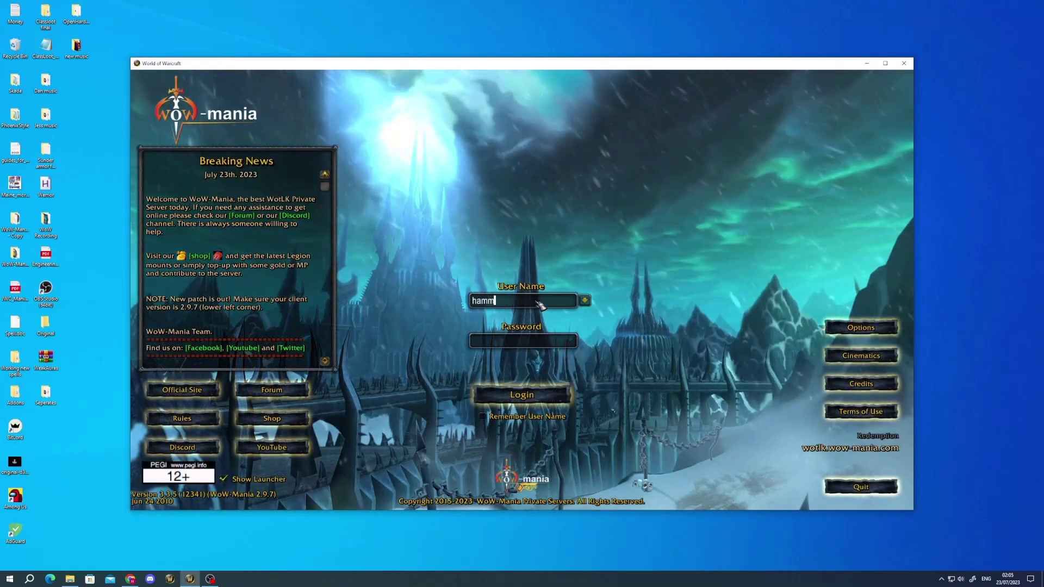
{"action": "type", "text": "ereddann"}
{"action": "key", "text": "Tab"}
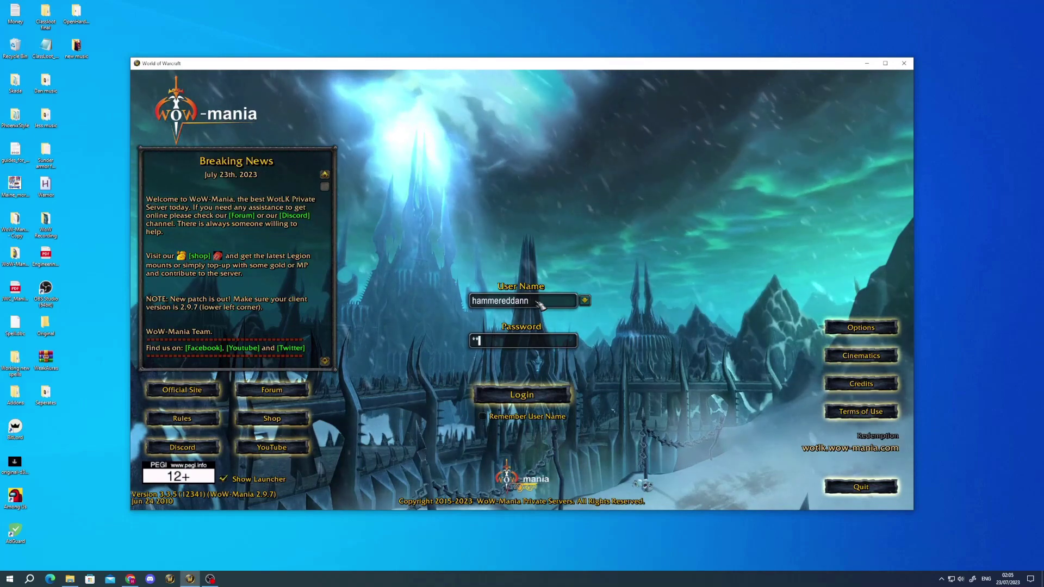
{"action": "type", "text": "********"}
{"action": "key", "text": "Return"}
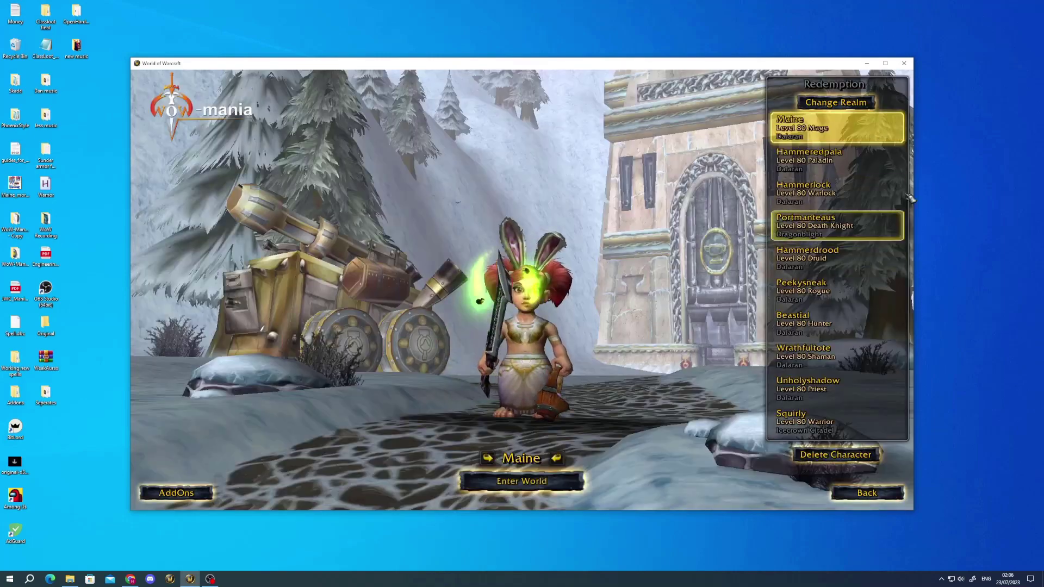
Maximize the game window and log in again with a different account
{"action": "left_click", "coordinate": [886, 63]}
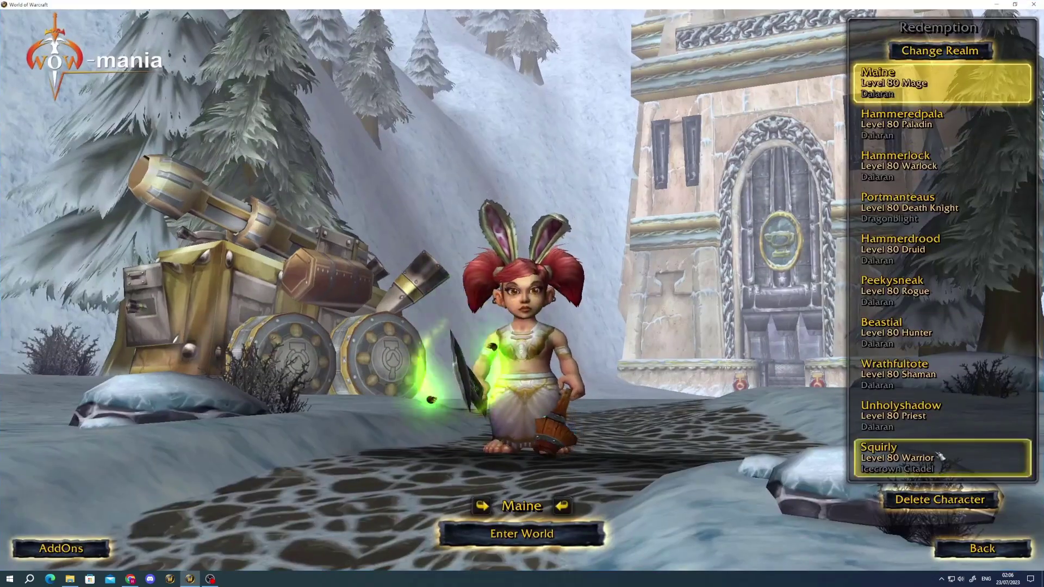
{"action": "key", "text": "Return"}
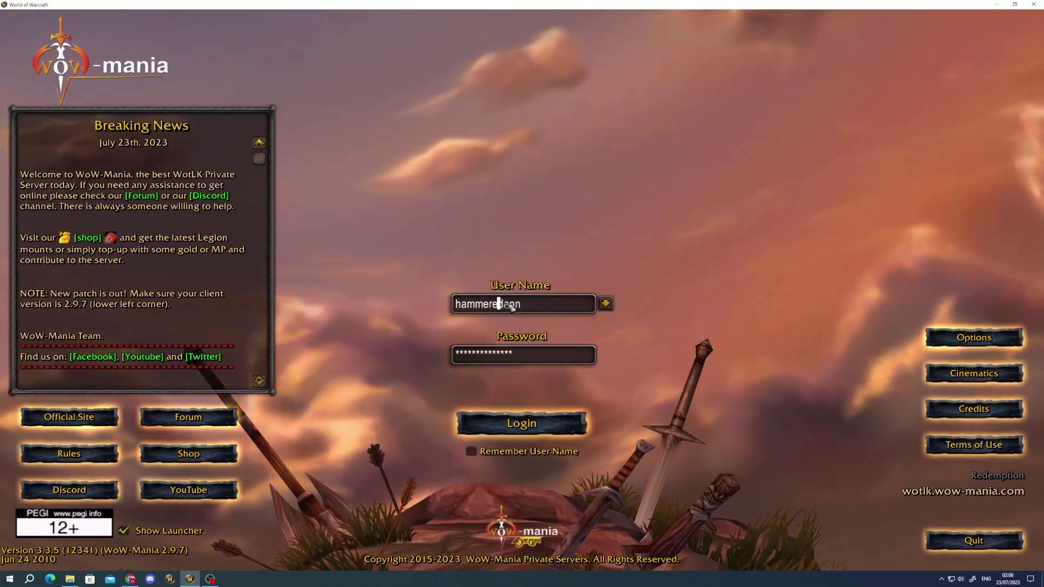
{"action": "key", "text": "Return"}
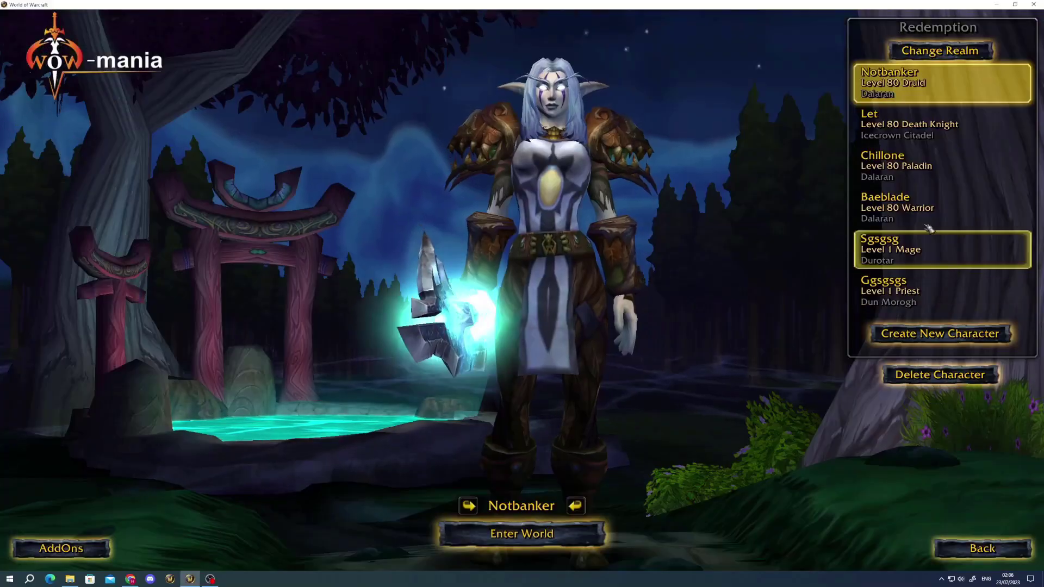
Delete the level 1 Priest in Dun Morogh, entering "delete" as confirmation
{"action": "left_click", "coordinate": [936, 302]}
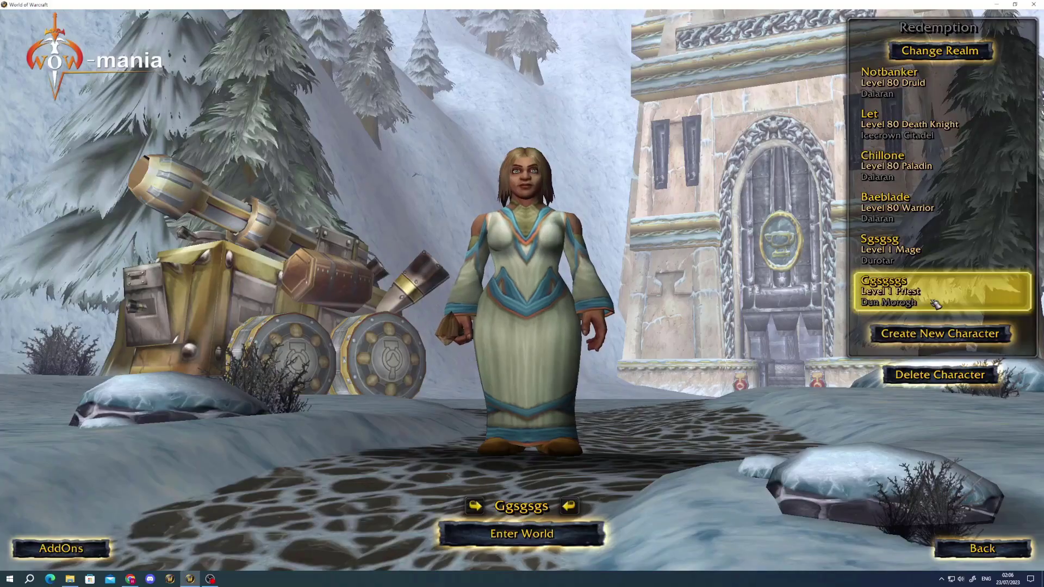
{"action": "left_click", "coordinate": [91, 552]}
{"action": "left_click", "coordinate": [587, 455]}
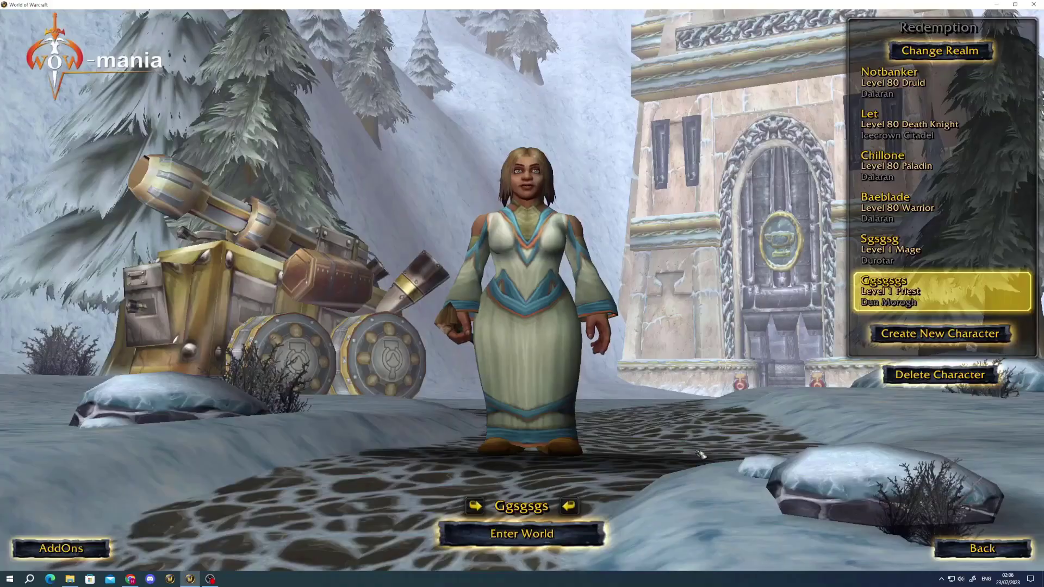
{"action": "left_click", "coordinate": [959, 377]}
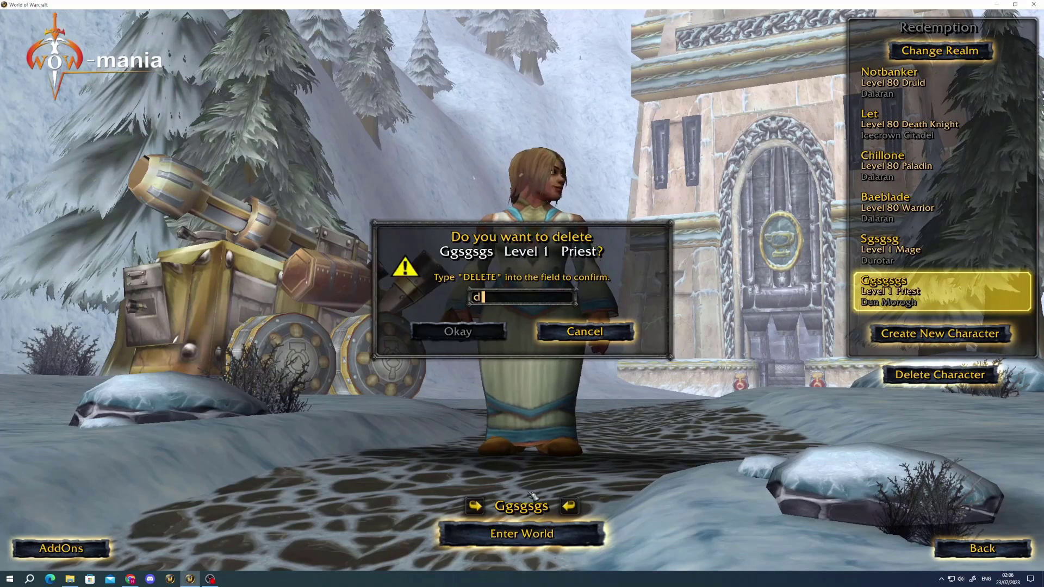
{"action": "type", "text": "delete"}
{"action": "key", "text": "Return"}
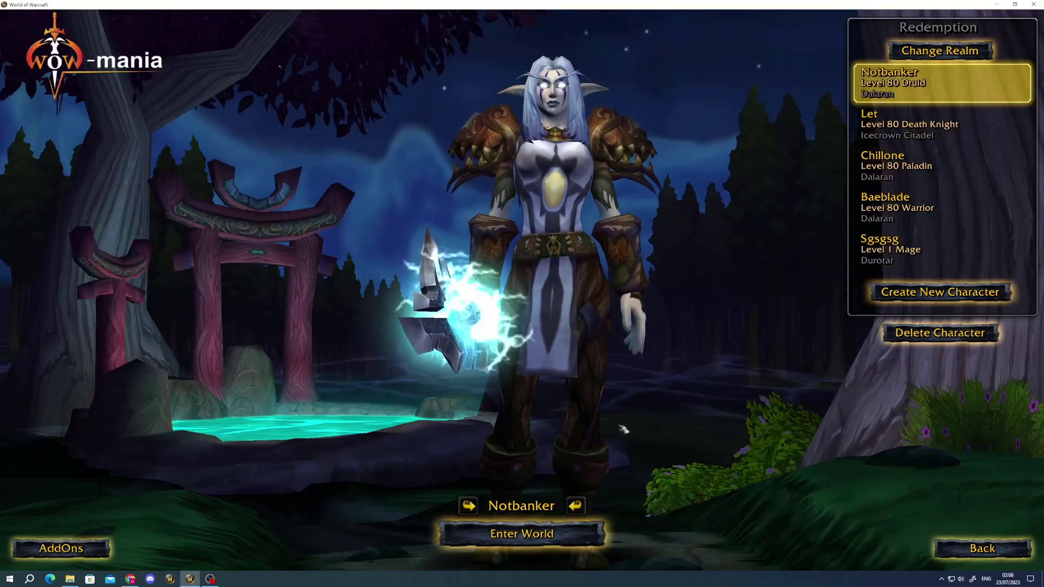
Begin creating a new character and choose the Worgen race
{"action": "left_click", "coordinate": [924, 253]}
{"action": "left_click", "coordinate": [931, 294]}
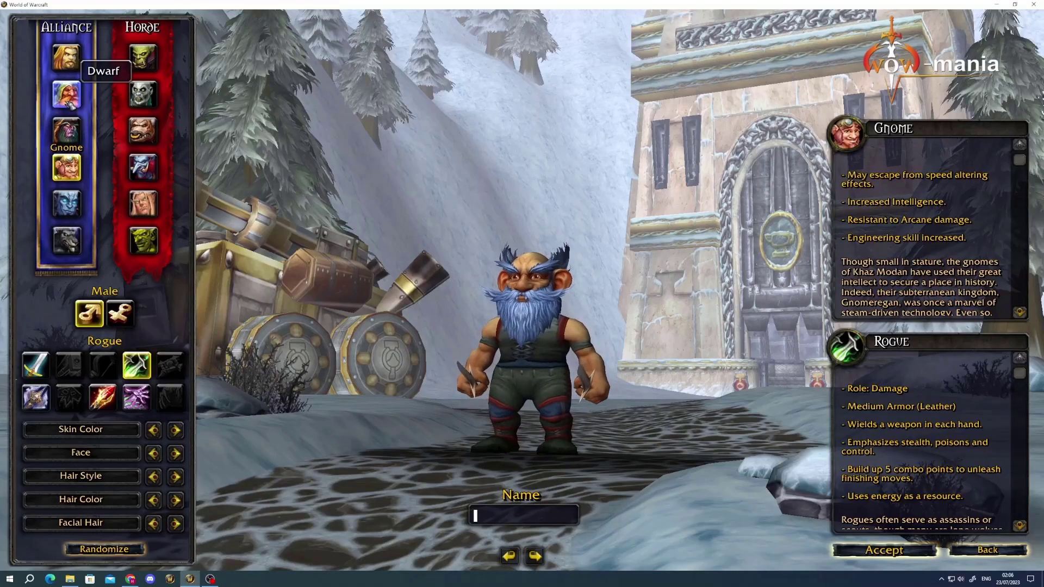
{"action": "left_click", "coordinate": [67, 242]}
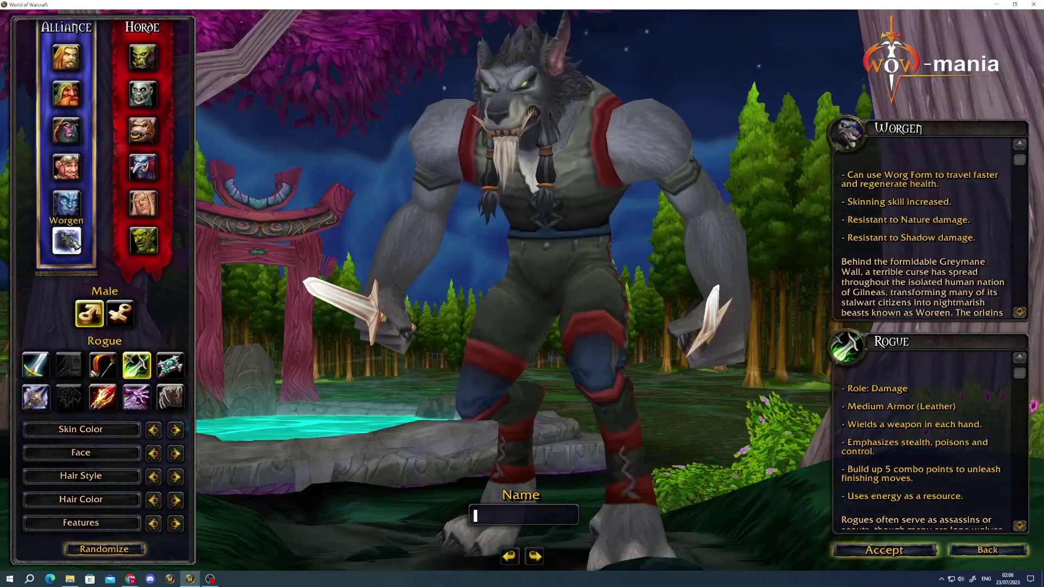
Compare the Goblin and Worgen races by switching between them several times, ending on Goblin
{"action": "left_click", "coordinate": [144, 240]}
{"action": "left_click", "coordinate": [68, 242]}
{"action": "left_click", "coordinate": [144, 241]}
{"action": "left_click", "coordinate": [68, 242]}
{"action": "left_click", "coordinate": [144, 240]}
{"action": "left_click", "coordinate": [68, 242]}
{"action": "left_click", "coordinate": [144, 240]}
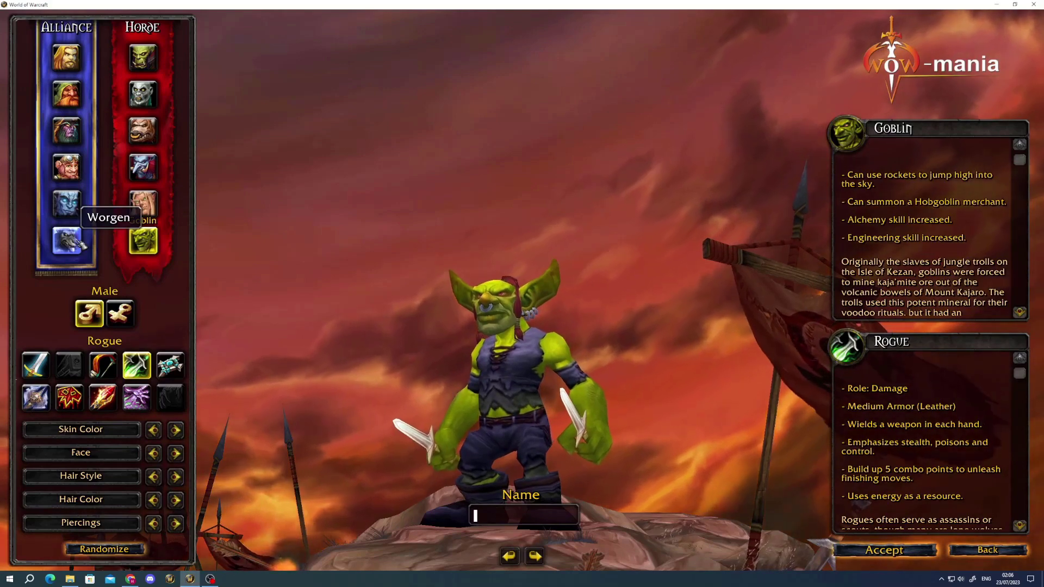
{"action": "left_click", "coordinate": [68, 242]}
{"action": "left_click", "coordinate": [144, 241]}
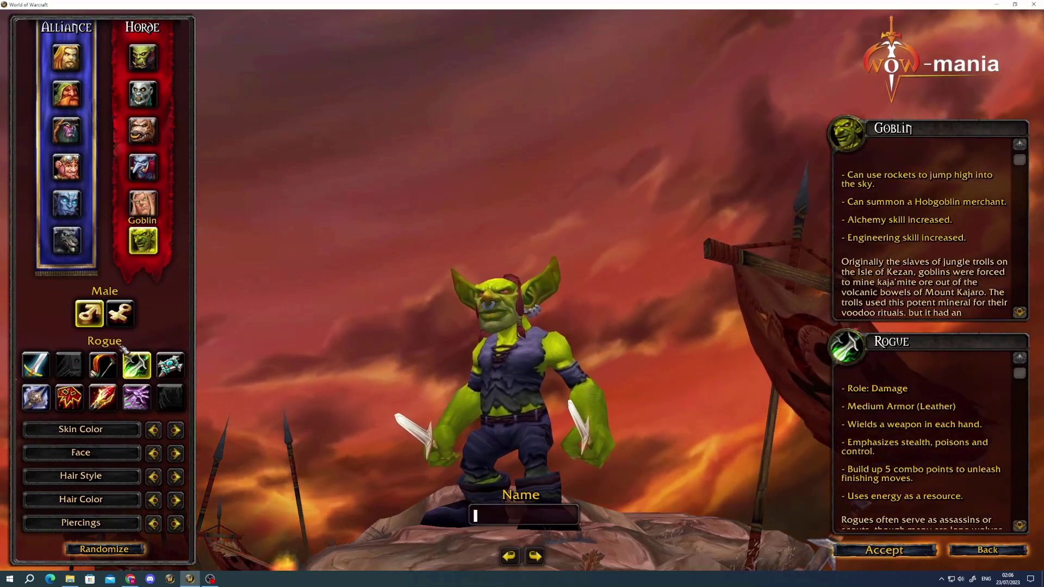
Choose the Hunter class and preview it as a male Goblin and as a male Worgen
{"action": "left_click", "coordinate": [106, 366]}
{"action": "left_click", "coordinate": [120, 314]}
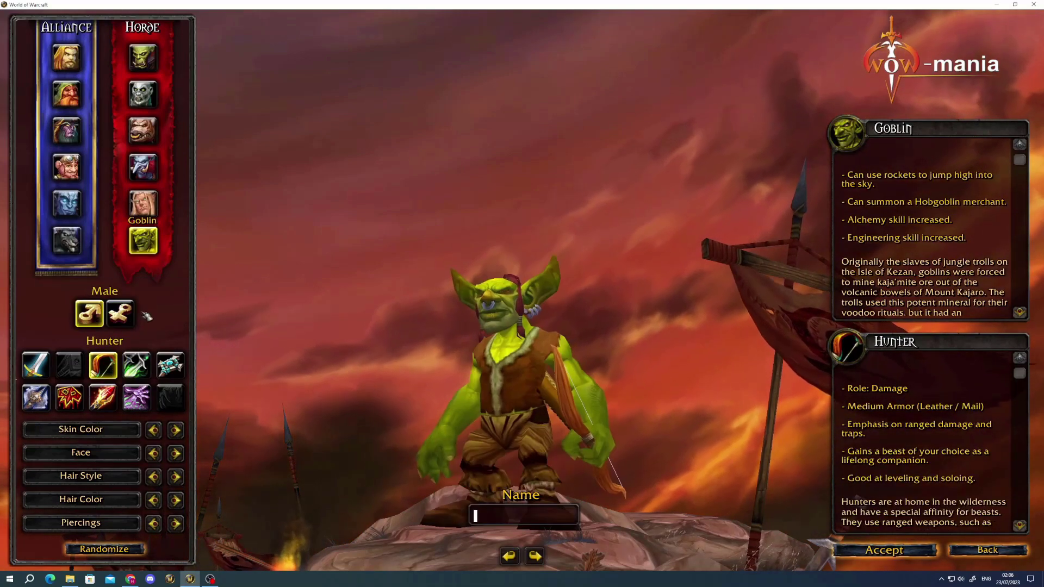
{"action": "left_click", "coordinate": [89, 314]}
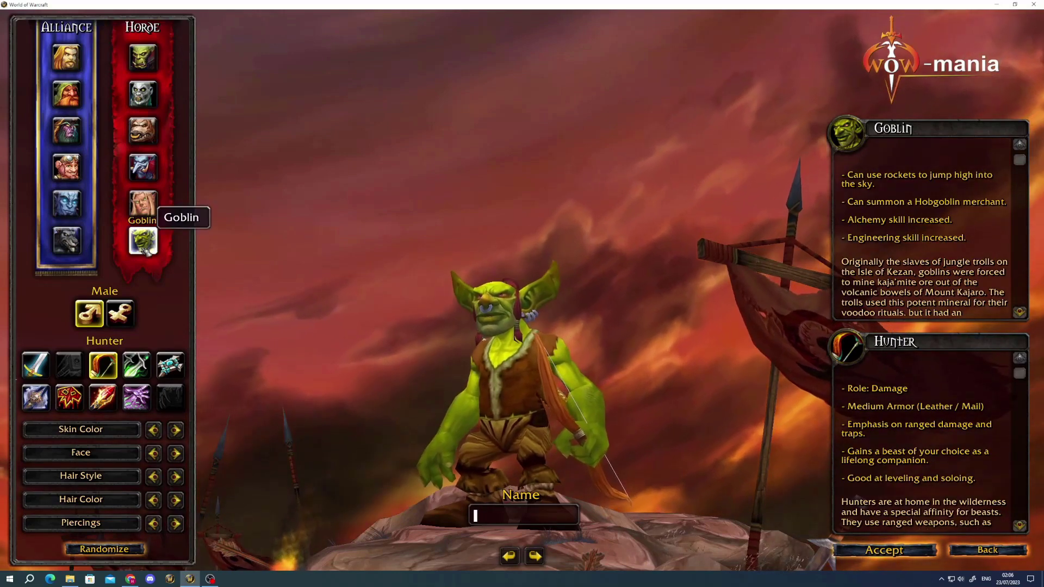
{"action": "left_click", "coordinate": [67, 240]}
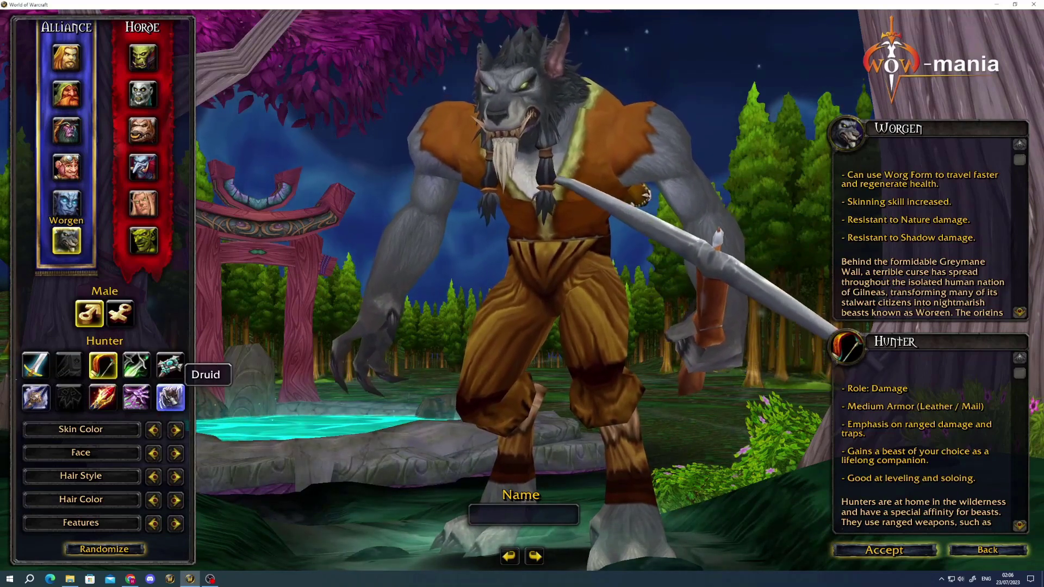
Browse the Gnome and Night Elf races, and set the new character to a Dwarf Death Knight
{"action": "left_click", "coordinate": [81, 211]}
{"action": "left_click", "coordinate": [76, 173]}
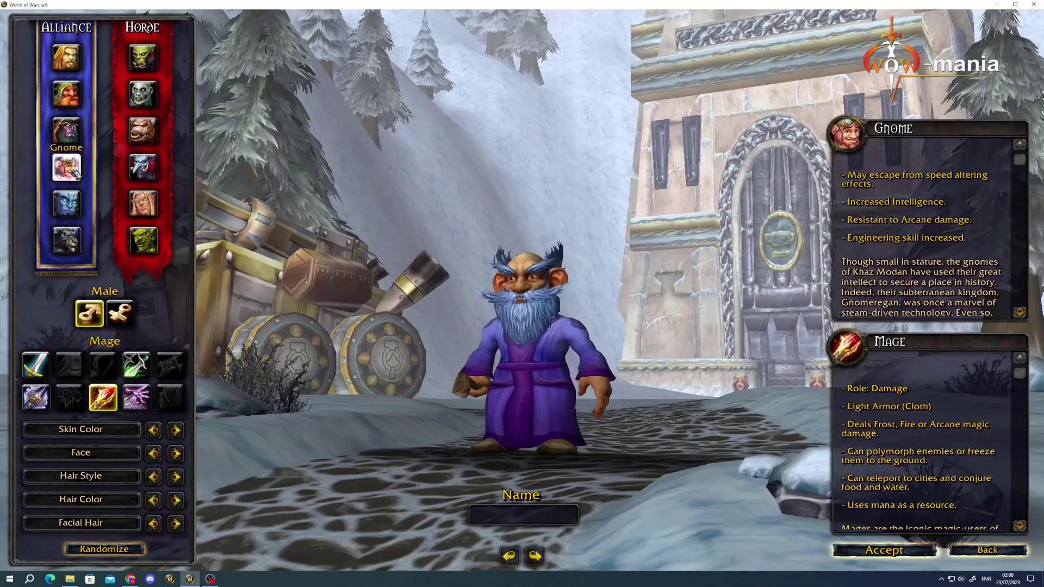
{"action": "left_click", "coordinate": [75, 139]}
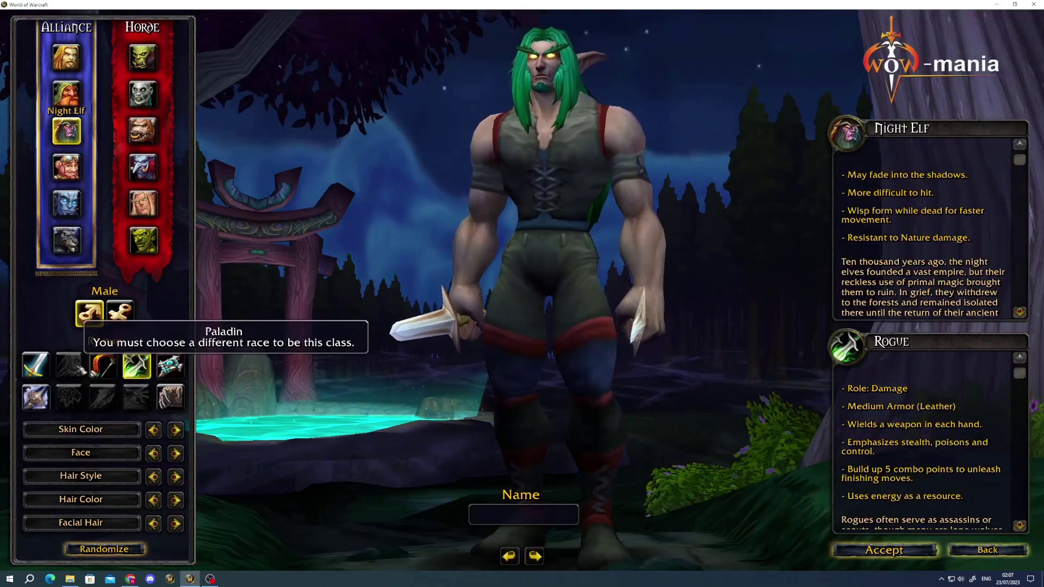
{"action": "left_click", "coordinate": [76, 104]}
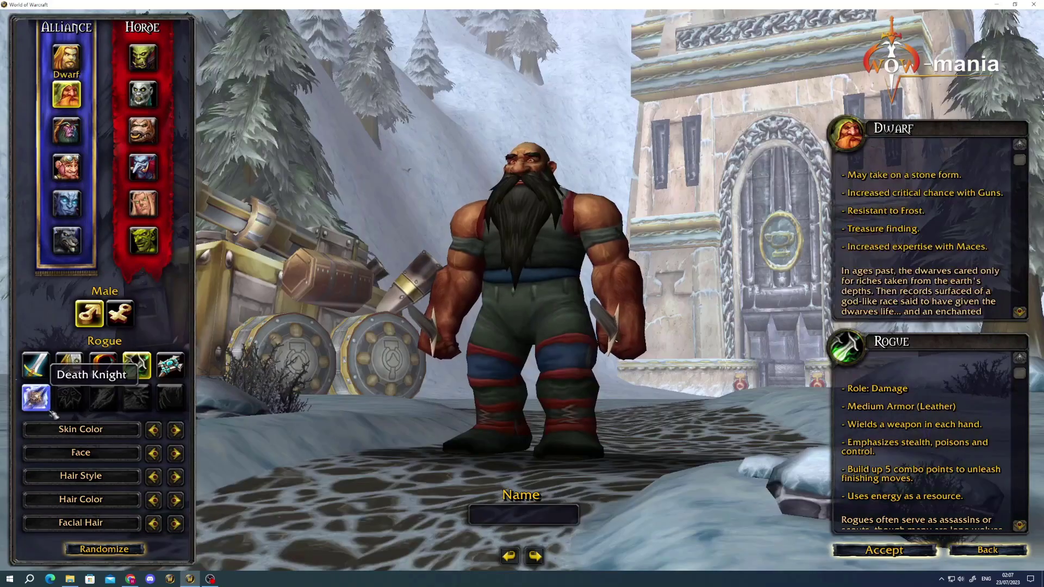
{"action": "left_click", "coordinate": [38, 399]}
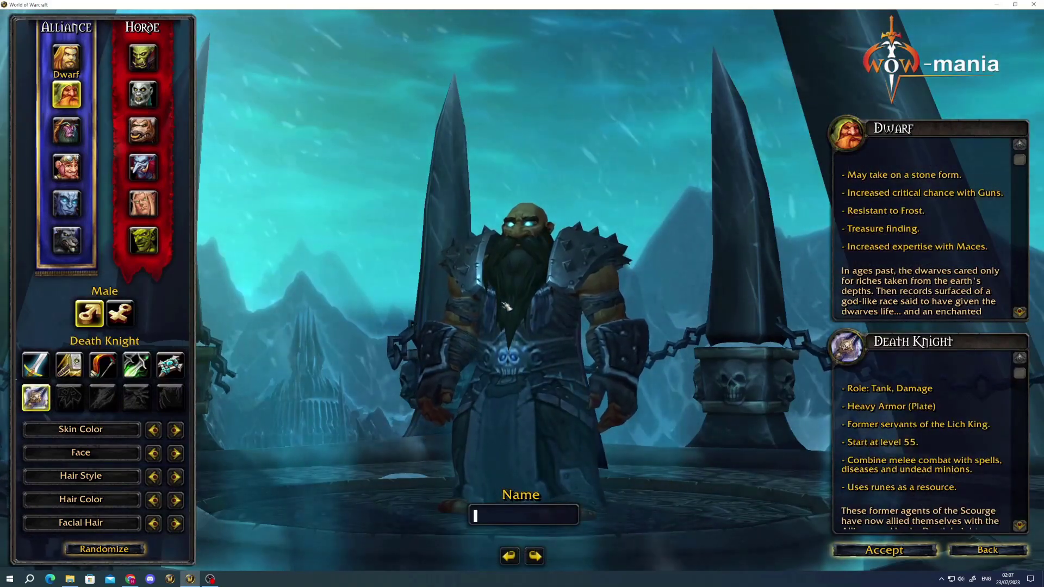